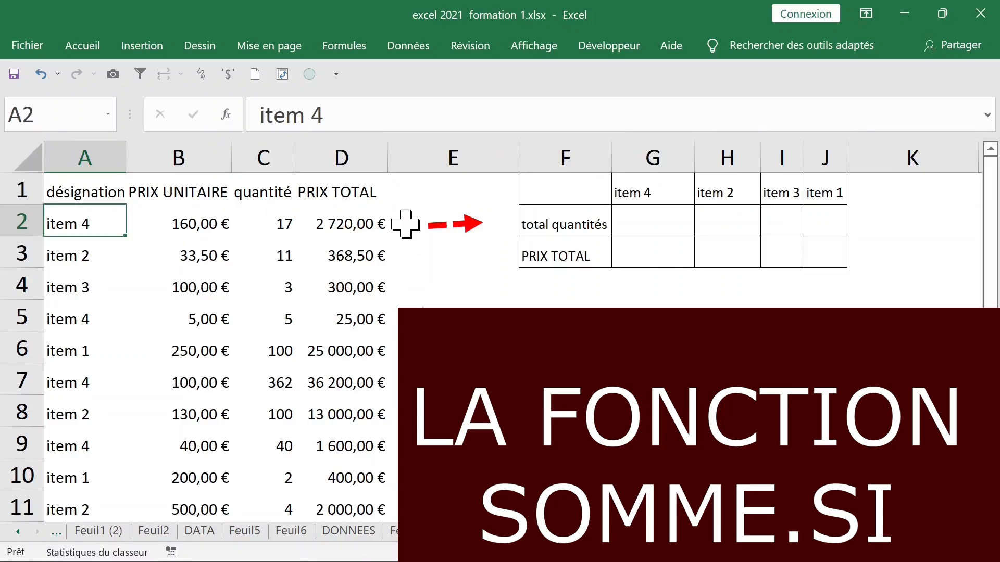
Examine the désignation, PRIX UNITAIRE, quantité and PRIX TOTAL columns, including the formula in D2
click(83, 145)
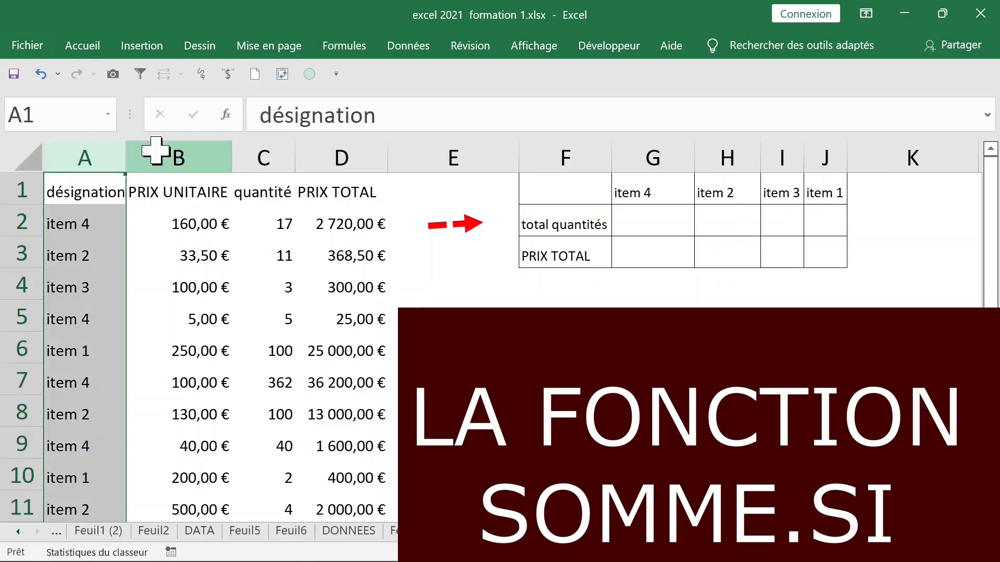
click(156, 145)
click(252, 146)
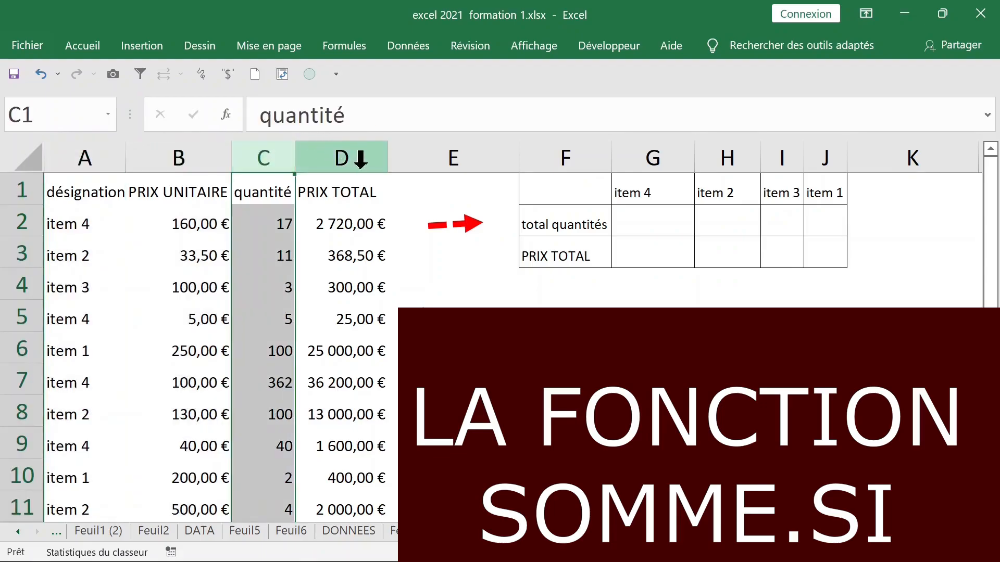
click(359, 159)
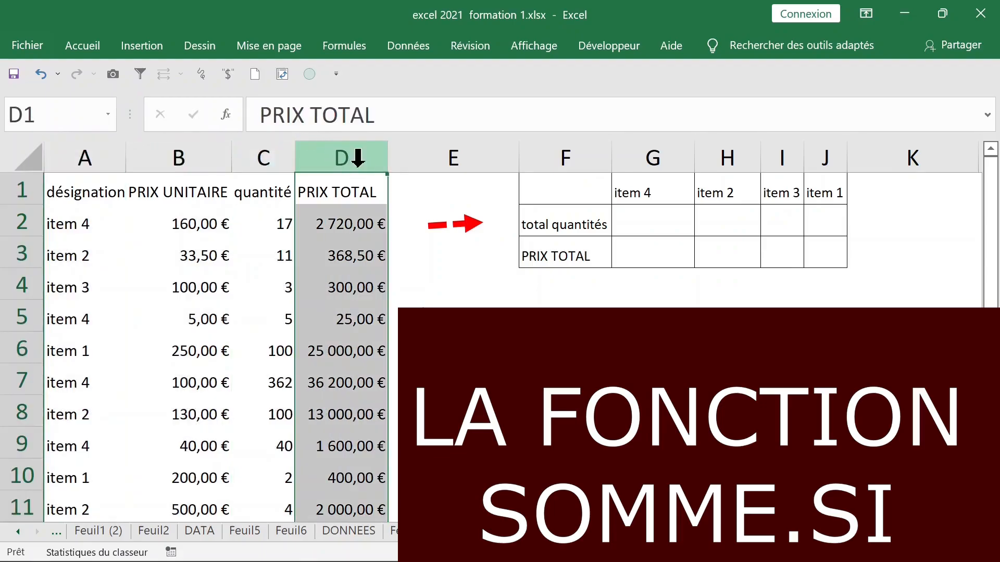
click(317, 218)
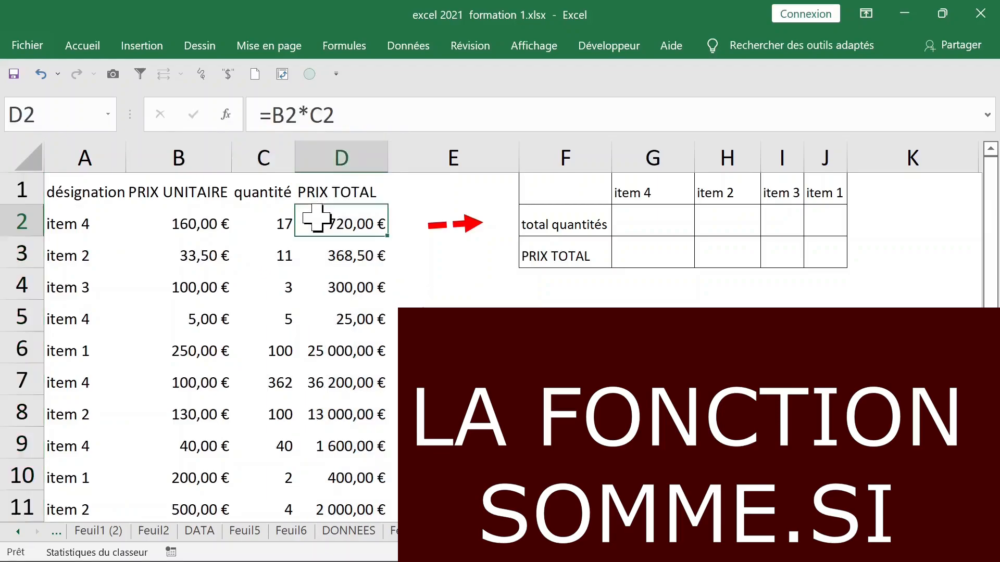
double_click(316, 217)
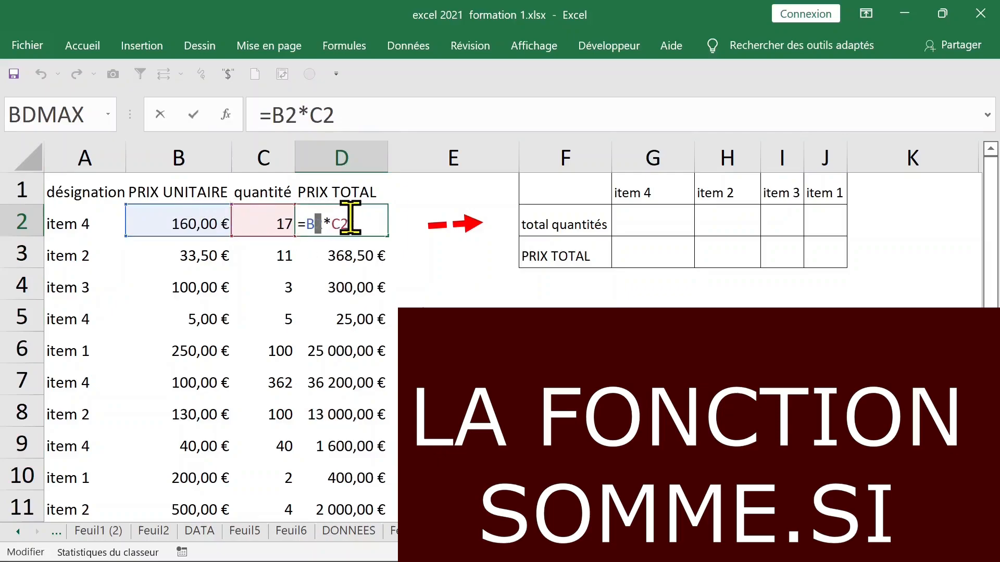
key(Escape)
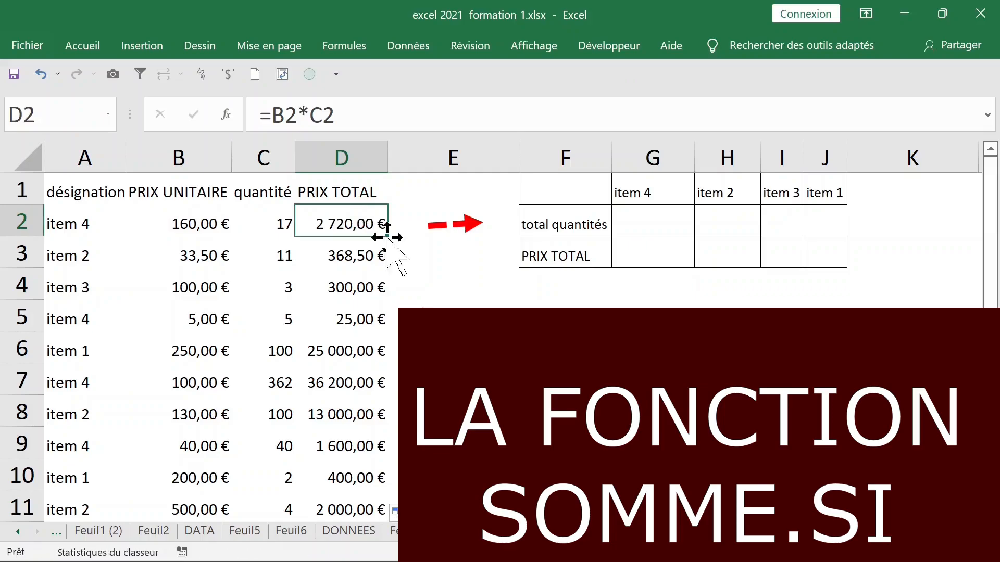
Fill the D2 formula down the rest of the PRIX TOTAL column and check the filled rows
double_click(388, 238)
scroll(370, 274, down, 11)
scroll(370, 274, up, 11)
Begin a SOMME.SI formula in G2 and open its function arguments clear of the data columns
click(643, 229)
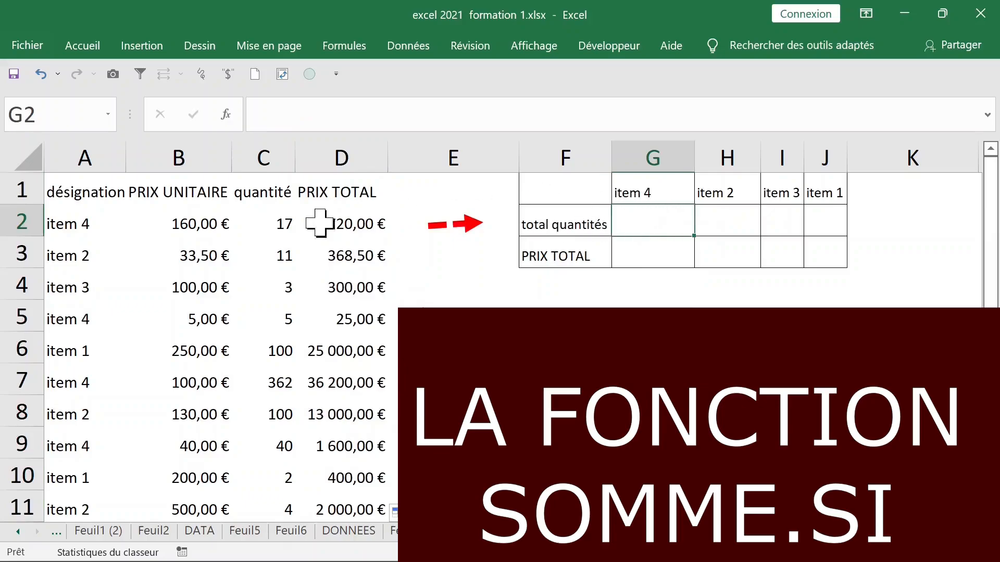
click(92, 225)
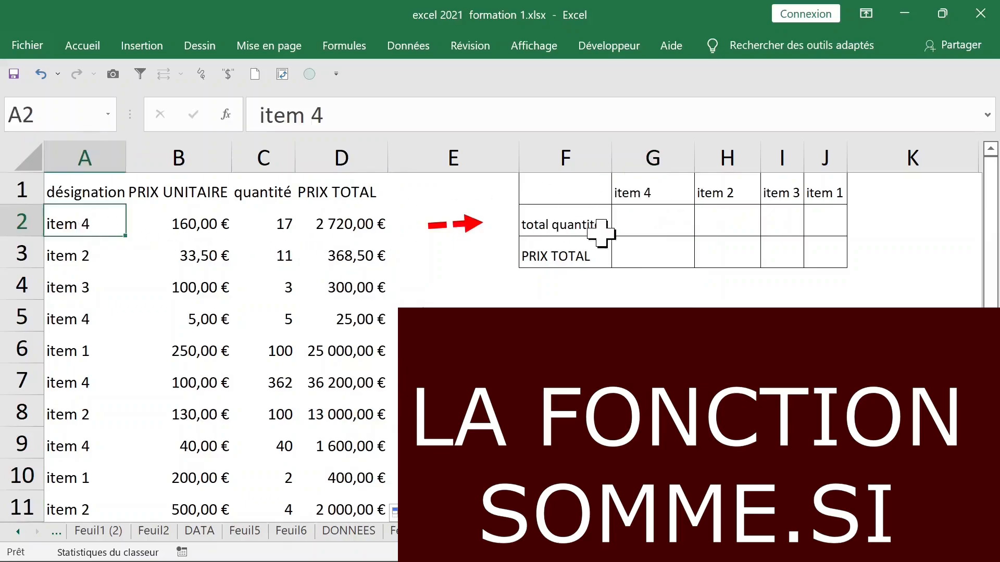
click(636, 222)
text(+SOMME.SI()
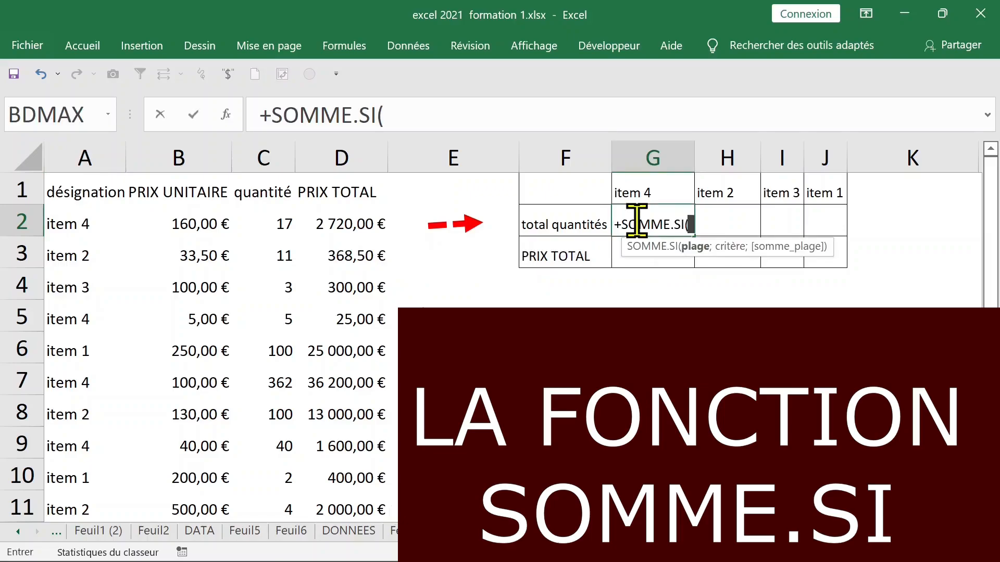
click(226, 114)
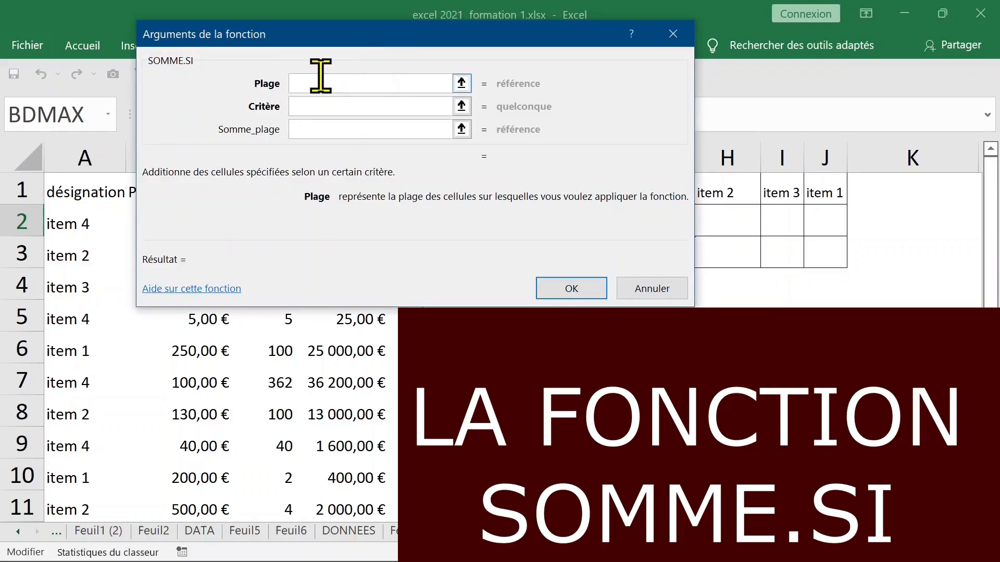
drag(341, 49, 768, 255)
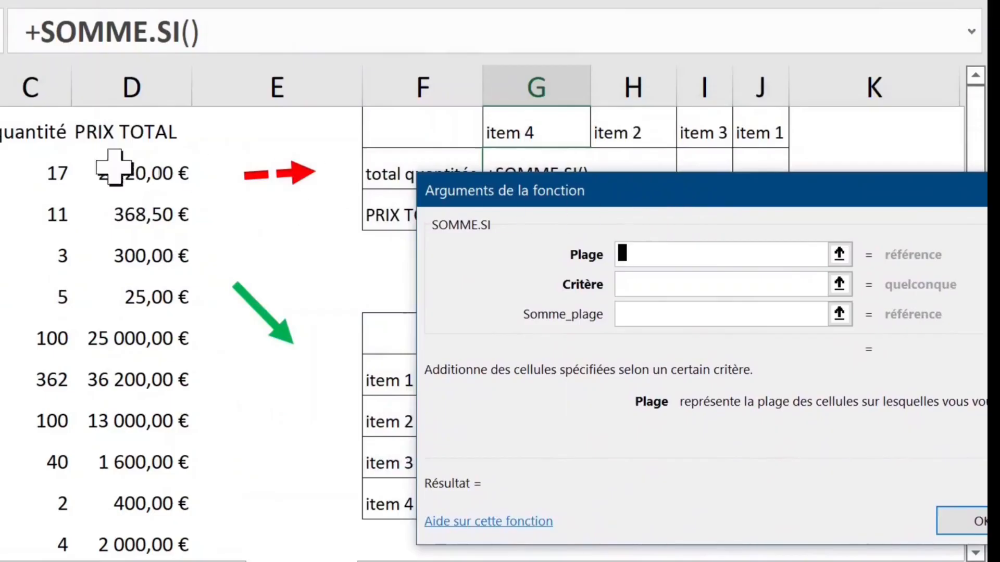
Set the Plage argument to the item designations as the absolute range $A$2:$A$16
click(0, 173)
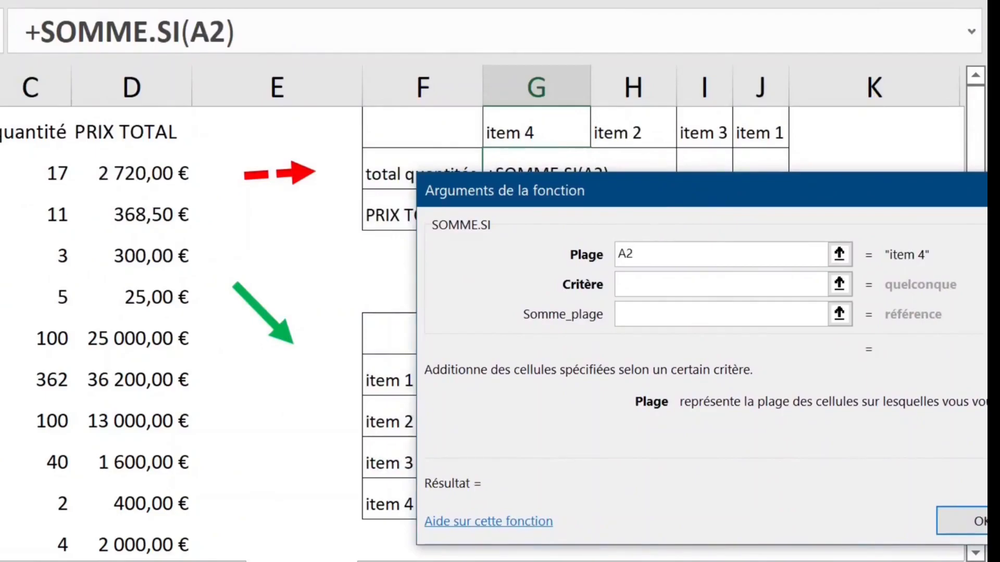
key(ctrl+shift+Down)
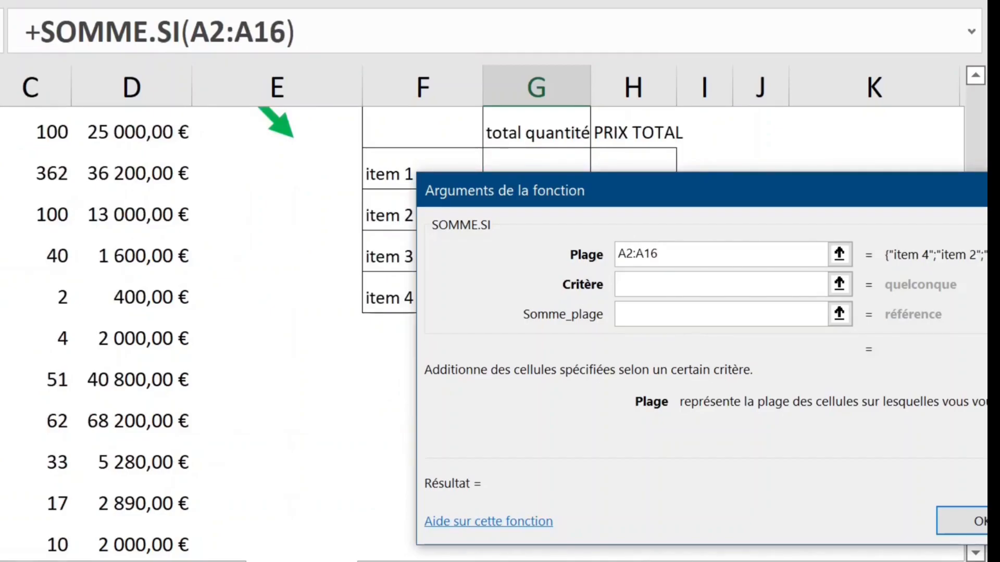
key(F4)
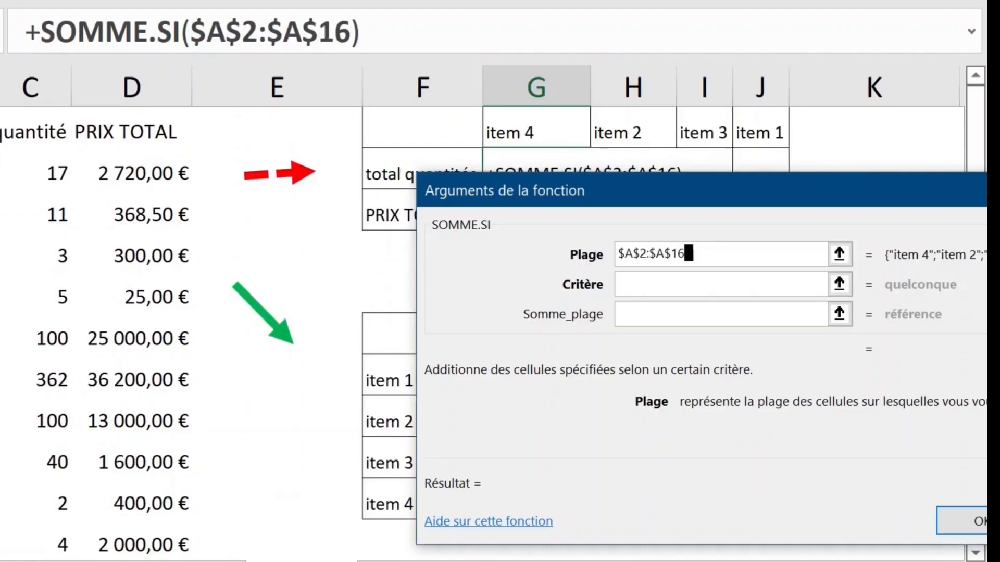
text(;)
key(BackSpace)
Set the Critère argument to the item 4 heading as G$1, with only the row locked
click(639, 286)
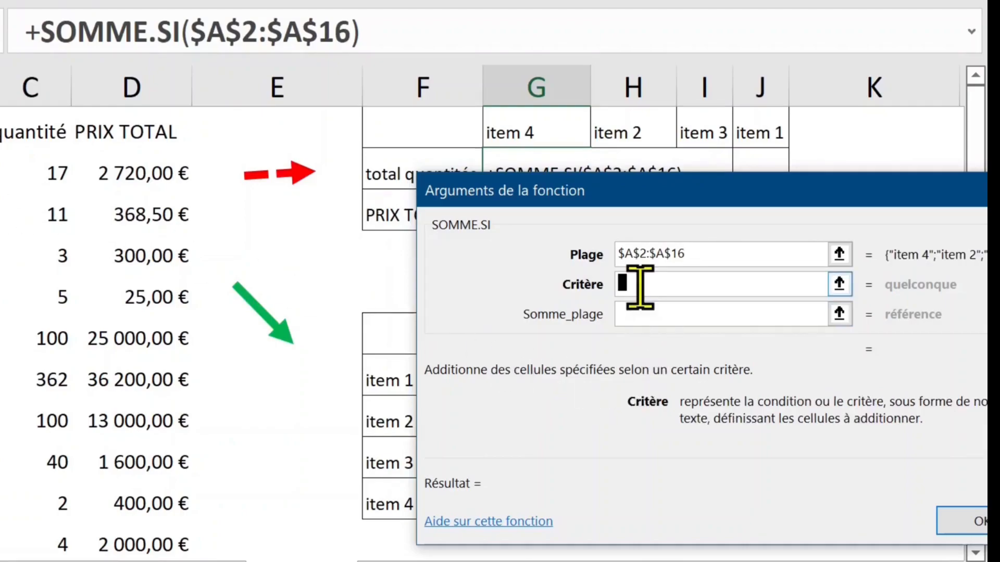
drag(567, 194, 519, 243)
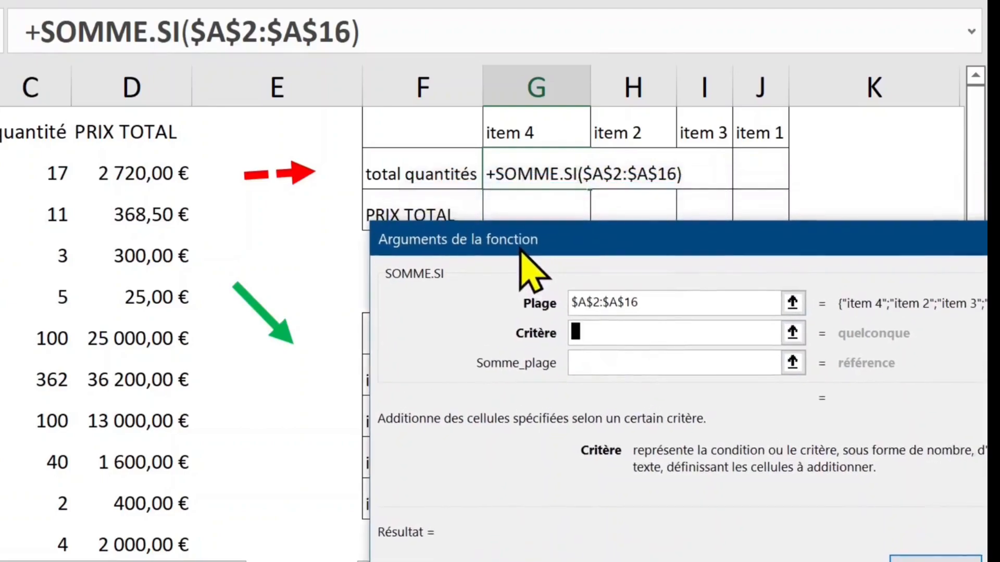
click(519, 133)
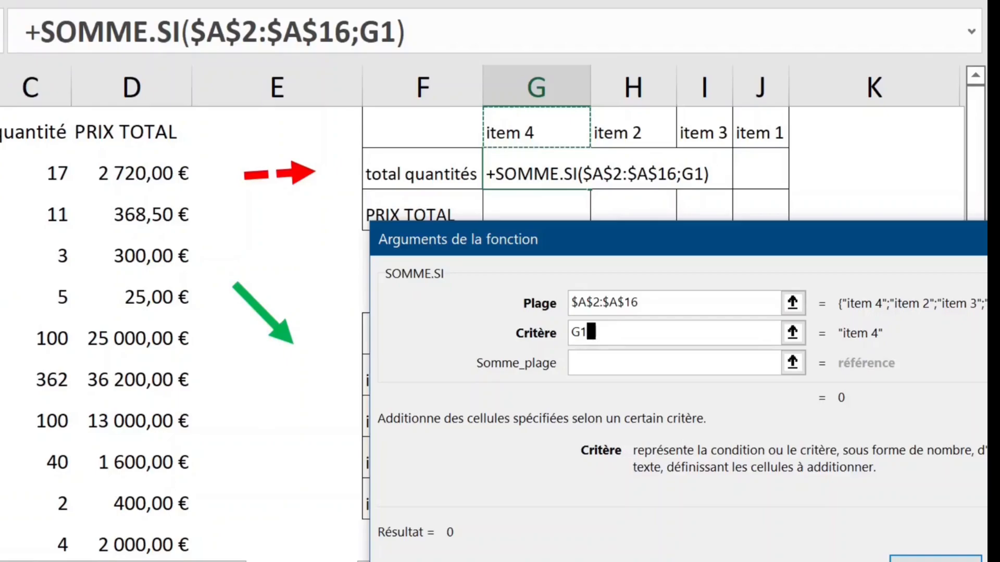
key(F4)
key(F4)
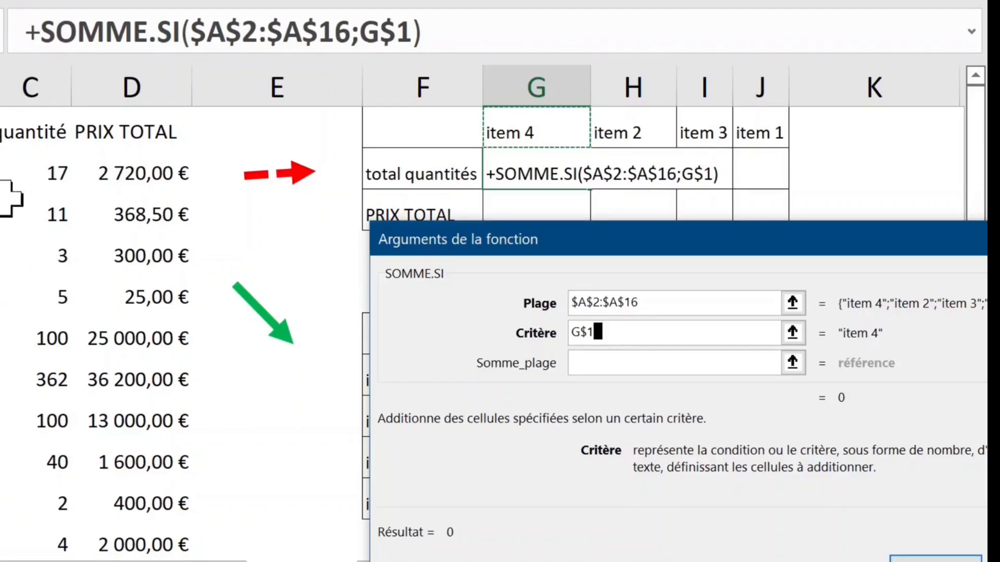
Set the Somme_plage argument to the absolute range $D$2:$D$16 and confirm the SOMME.SI formula in G2
click(602, 367)
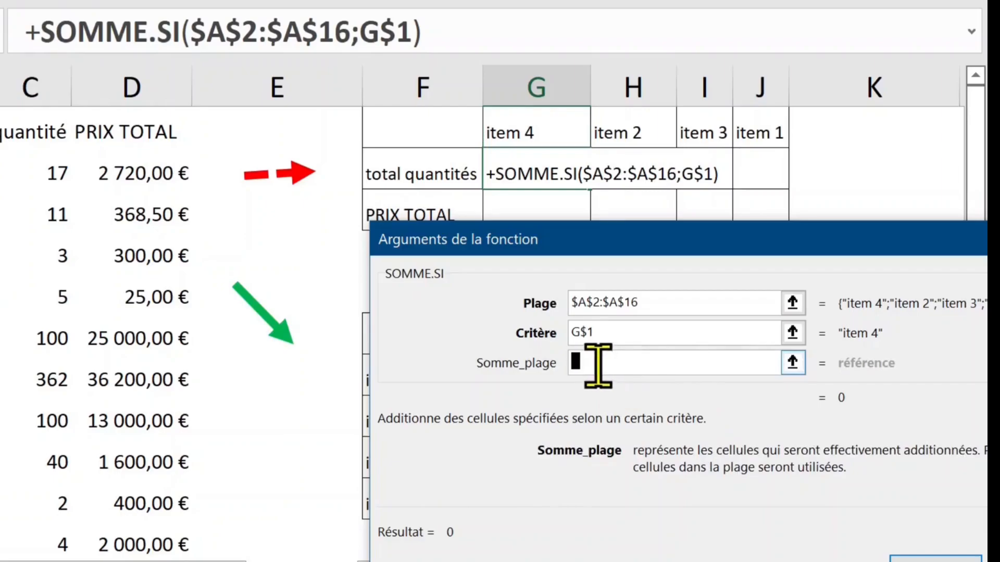
drag(447, 252, 440, 286)
click(149, 177)
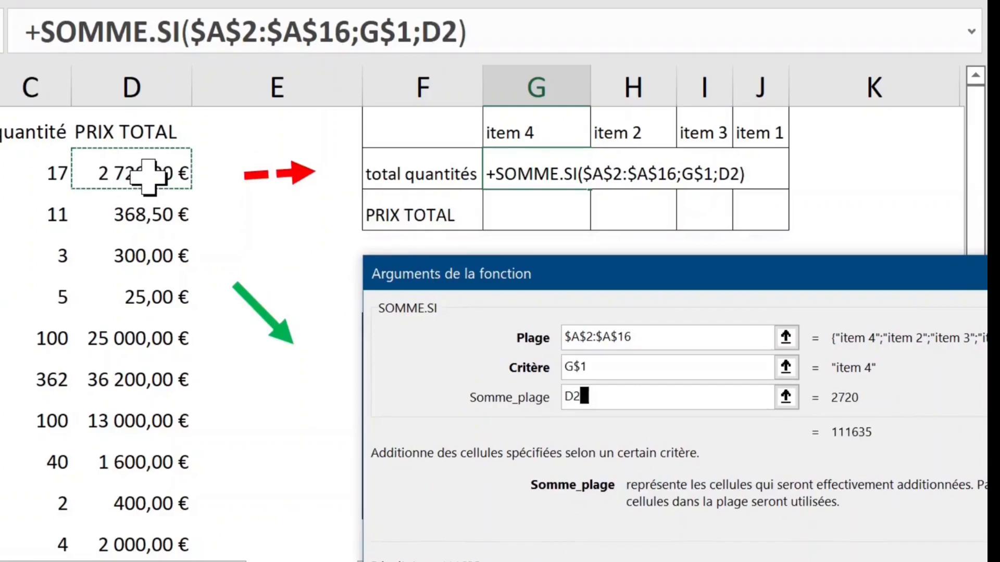
key(ctrl+shift+Down)
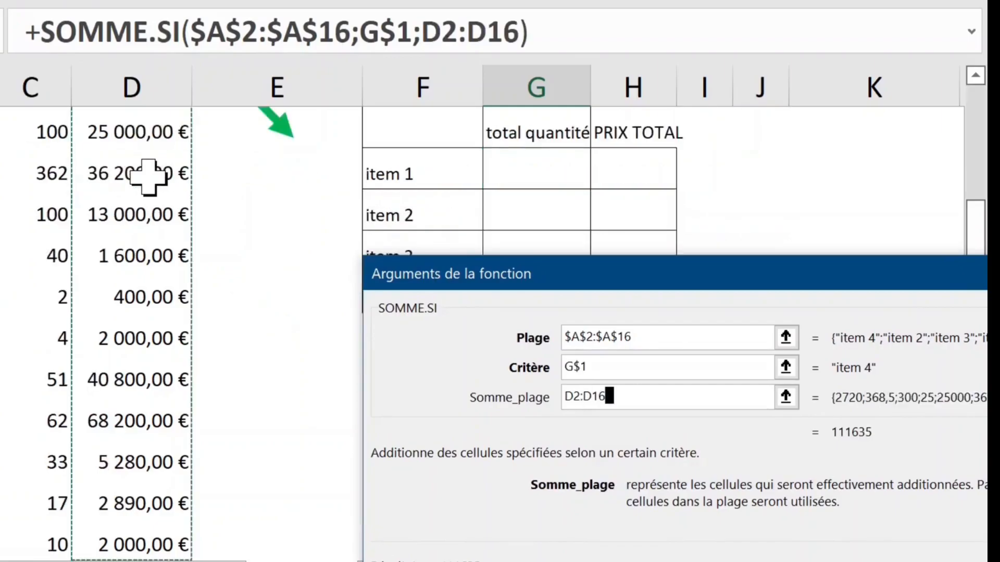
key(F4)
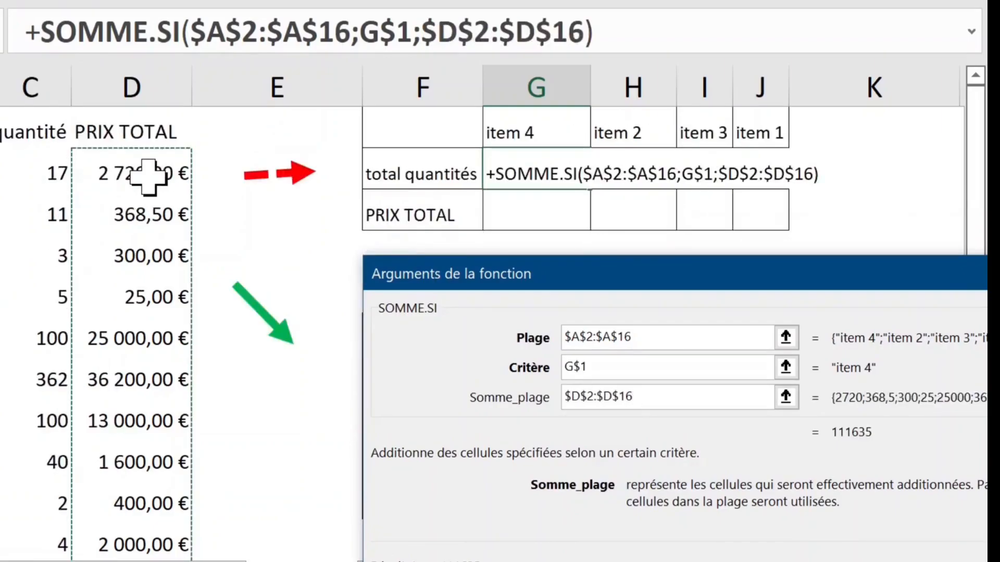
key(Return)
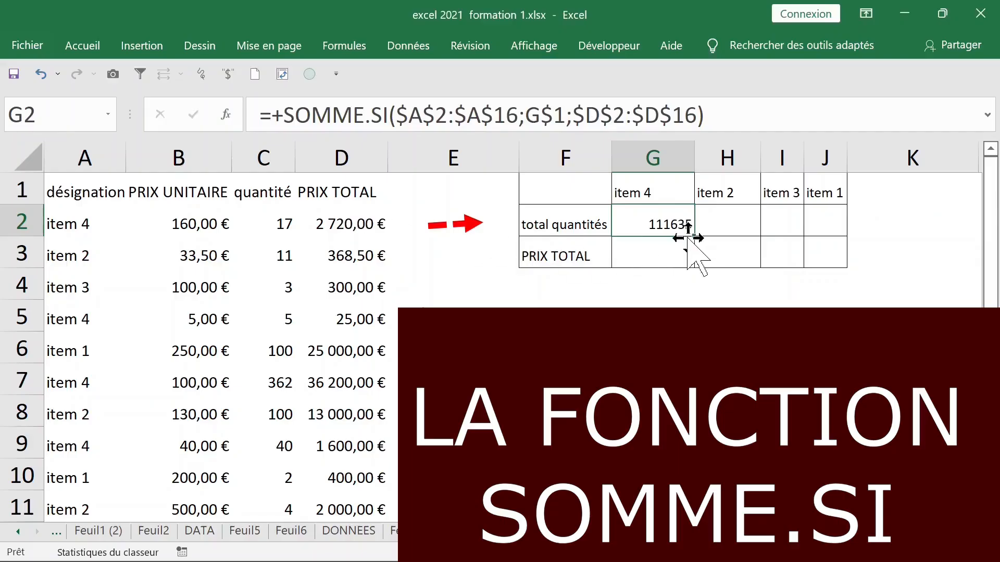
Fill the G2 formula across to J2 and check the results against the item headings
drag(696, 235, 834, 227)
click(793, 187)
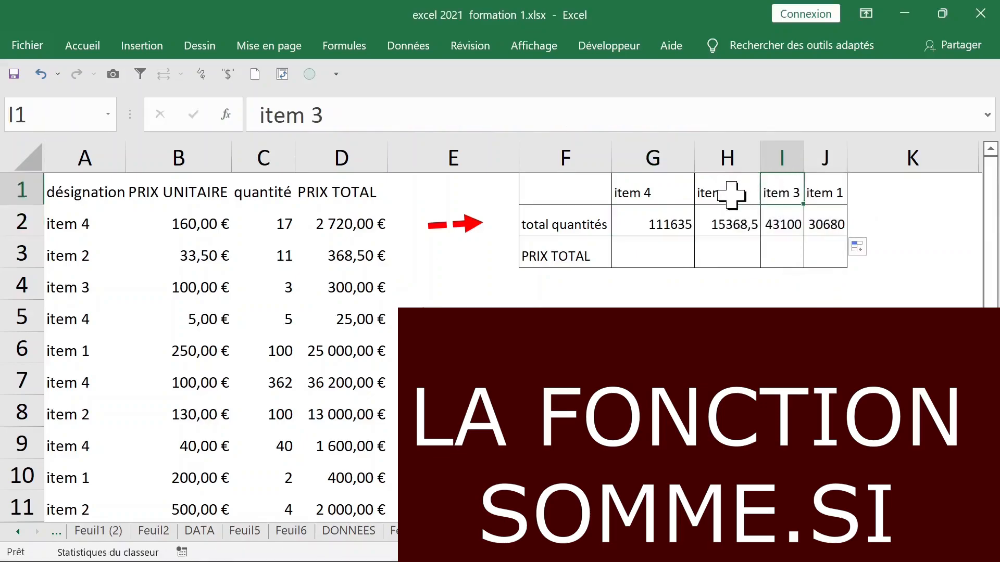
click(734, 194)
click(664, 197)
click(669, 225)
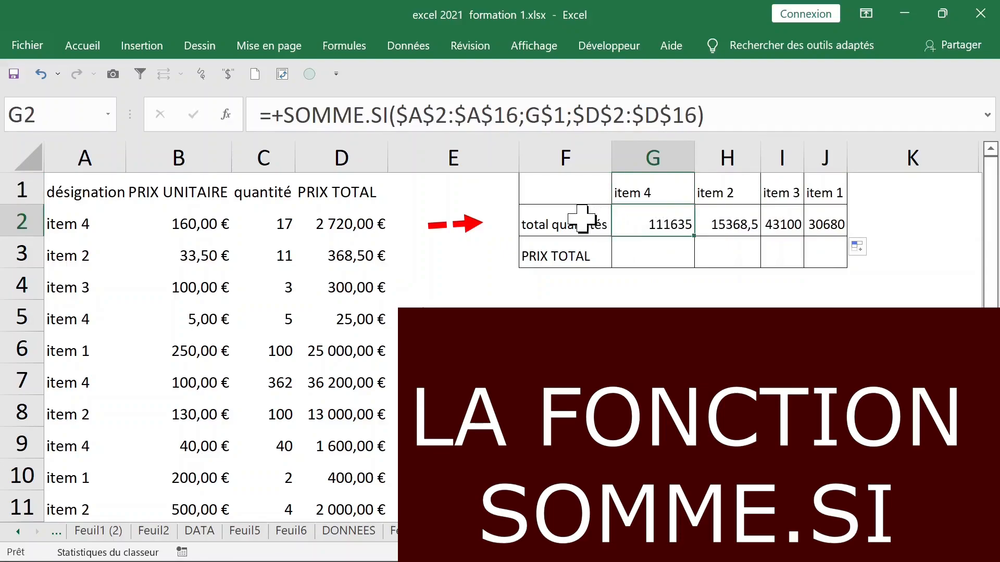
drag(687, 229, 823, 229)
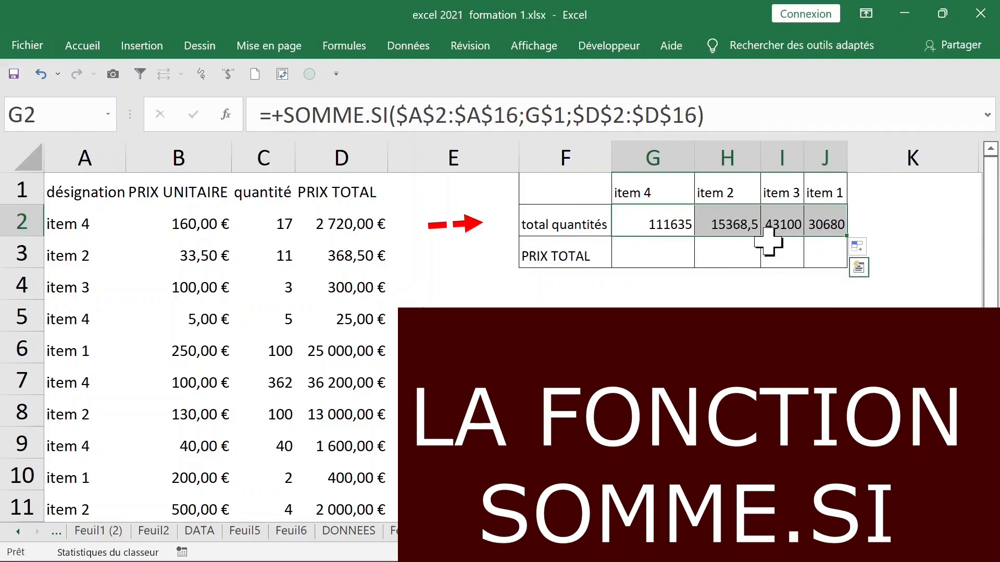
Review which ranges the SOMME.SI formula in G2 refers to, leaving it unedited
double_click(665, 223)
key(Escape)
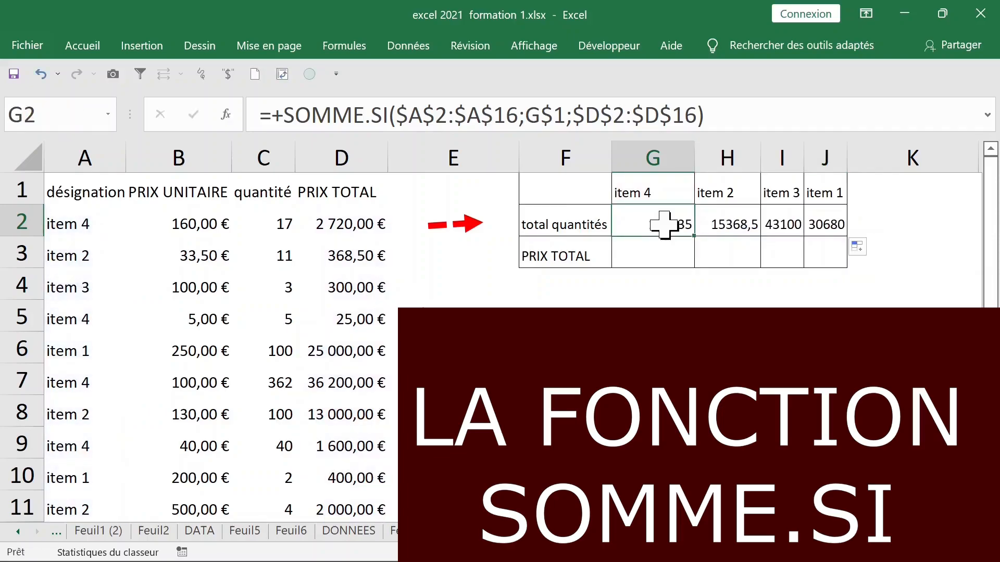
double_click(664, 224)
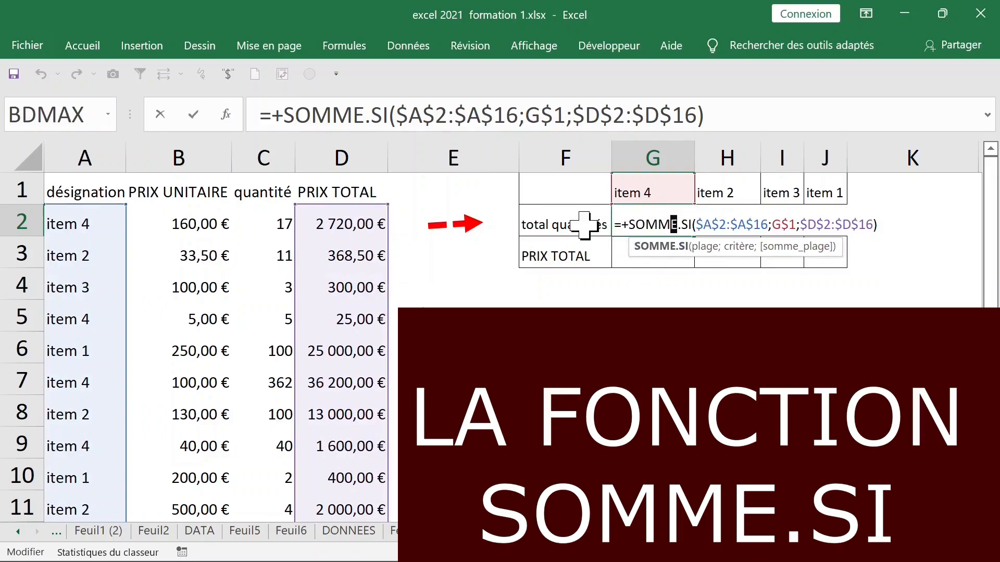
key(Escape)
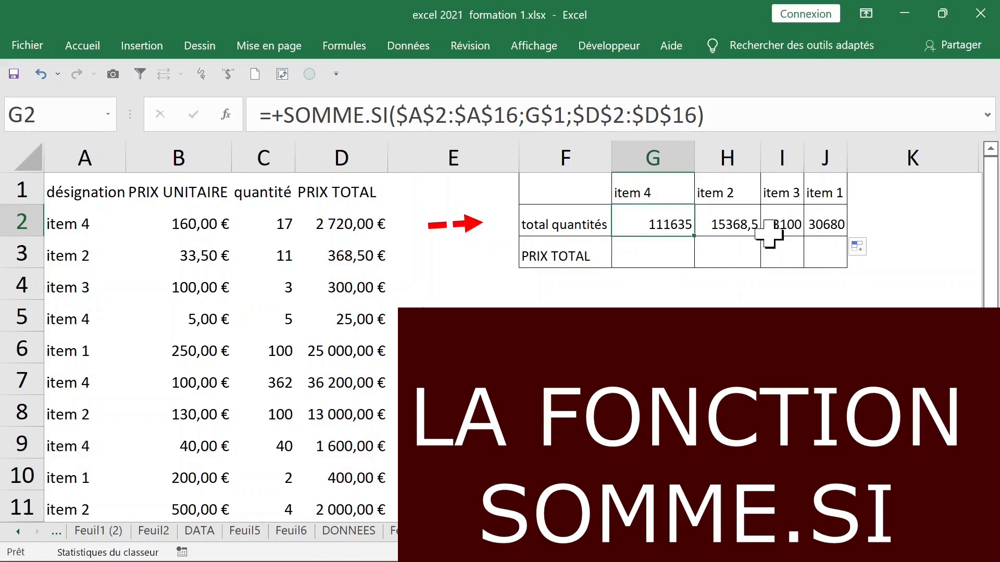
Move the sum range of the G2 formula to $C$2:$C$16 and fill the formula across to J2
double_click(662, 219)
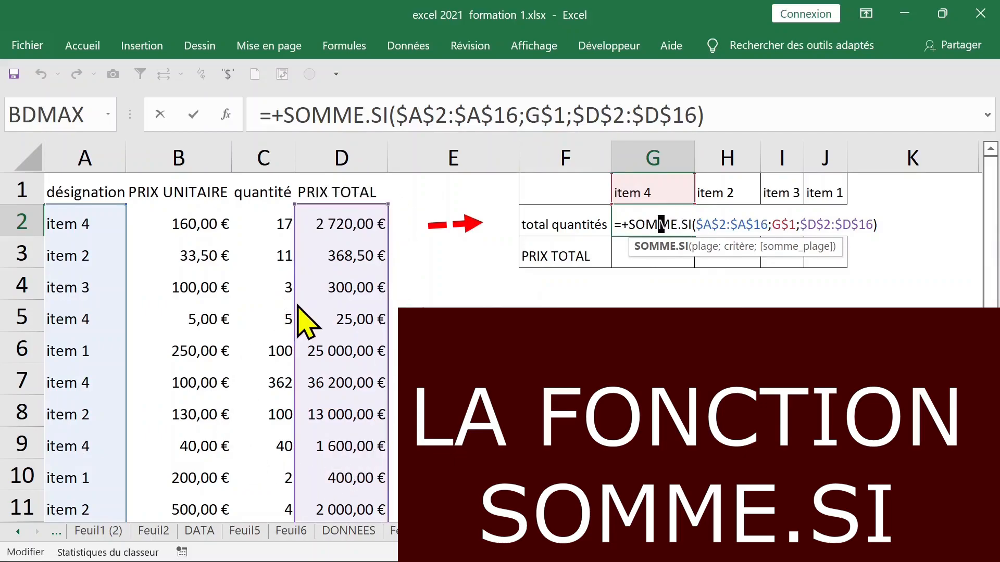
drag(297, 308, 290, 309)
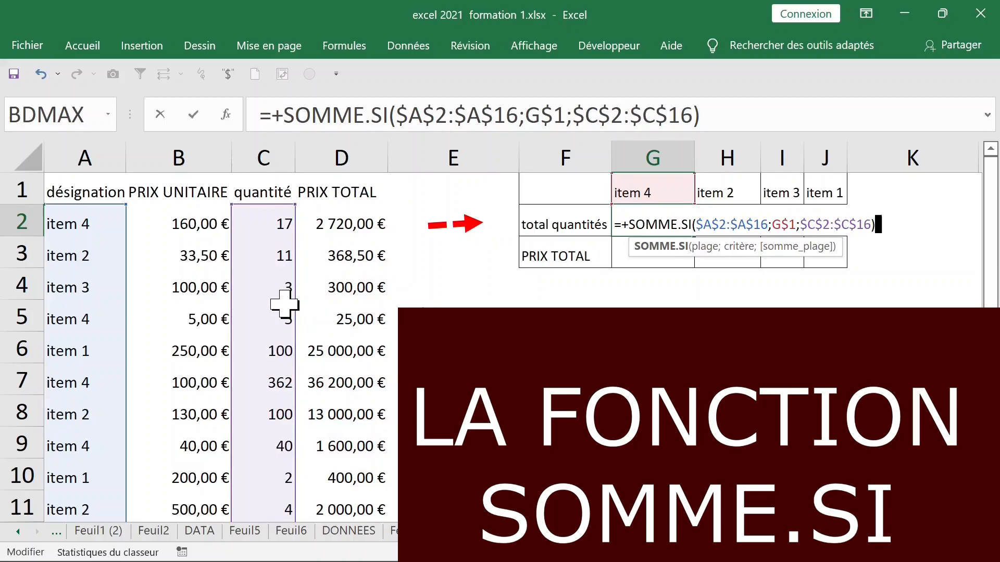
key(Return)
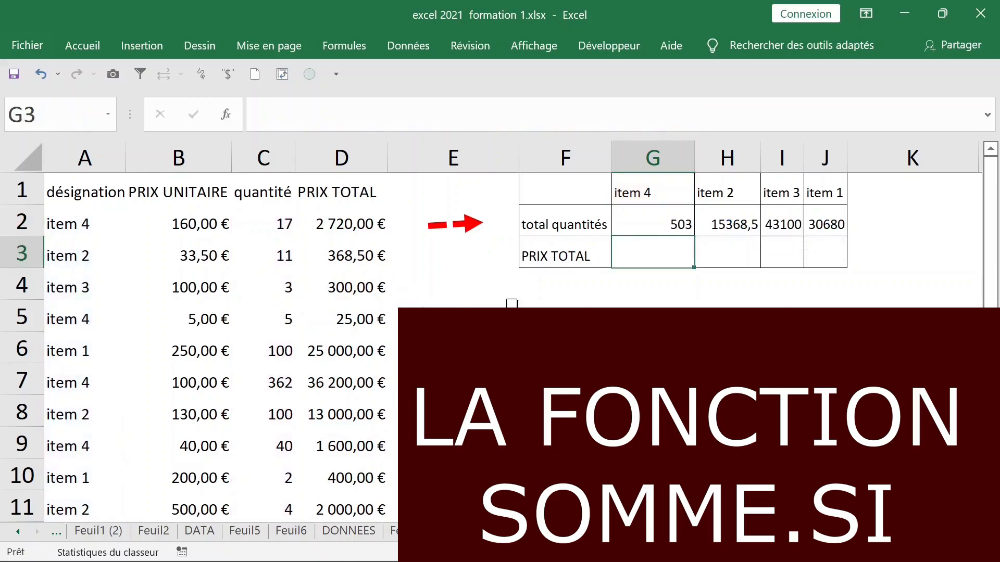
click(654, 223)
drag(692, 235, 839, 229)
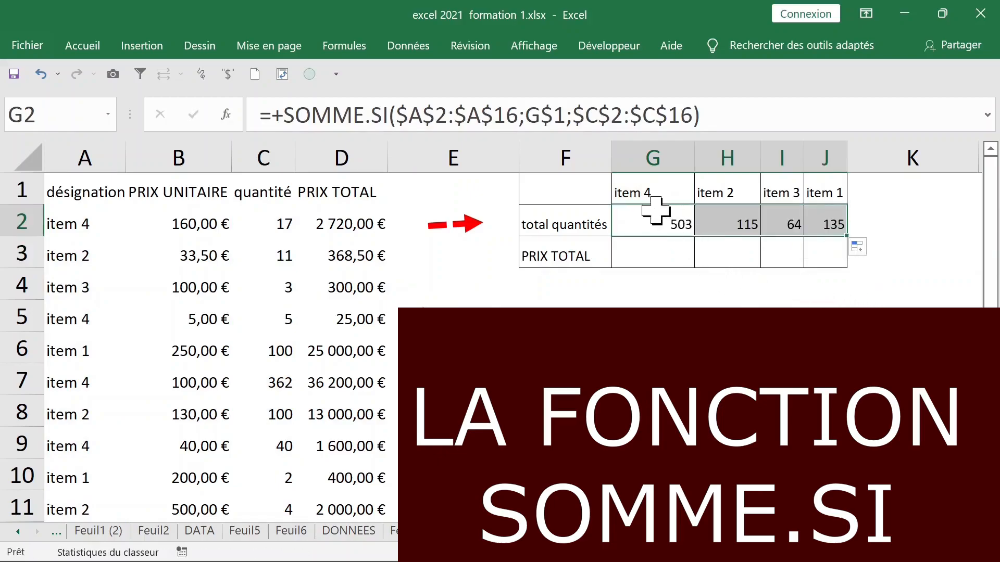
Try to enter the formula =somme,si in the PRIX TOTAL cell G3
click(644, 248)
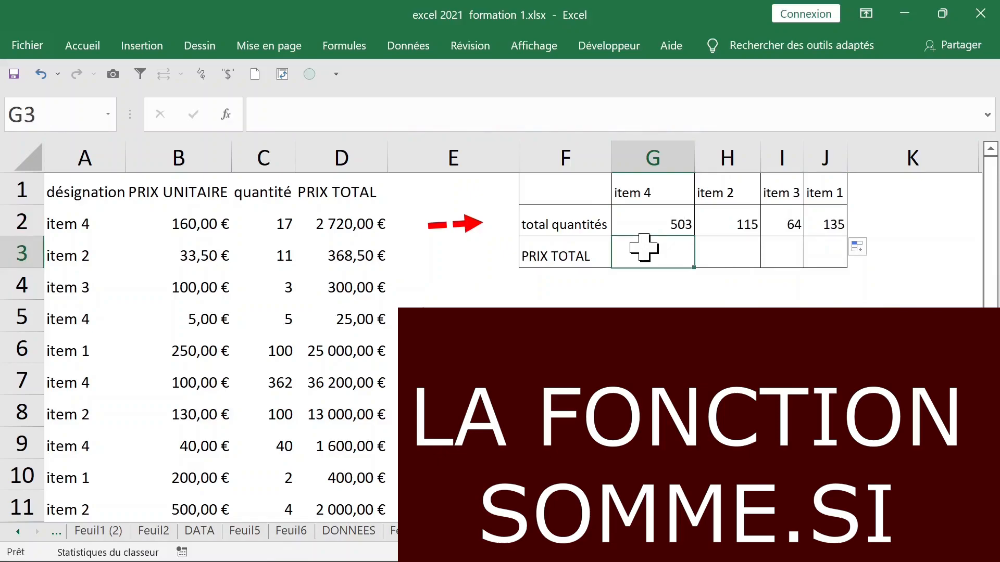
text(=)
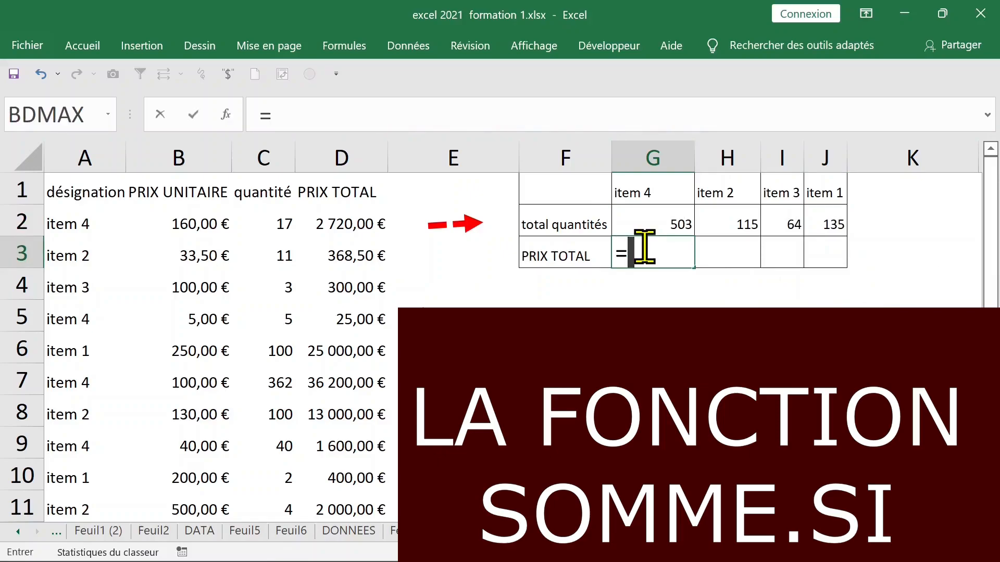
text(somme,si)
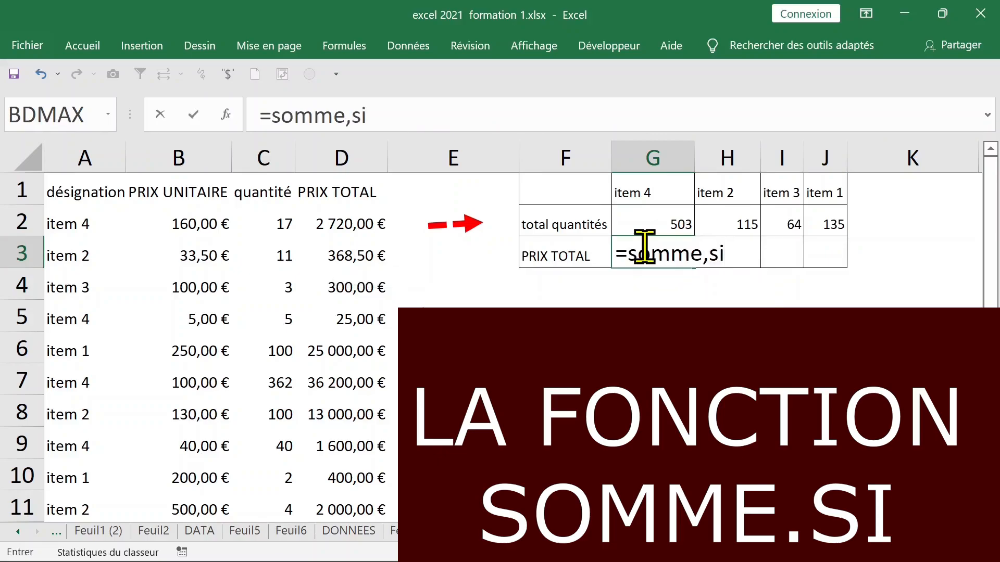
key(Return)
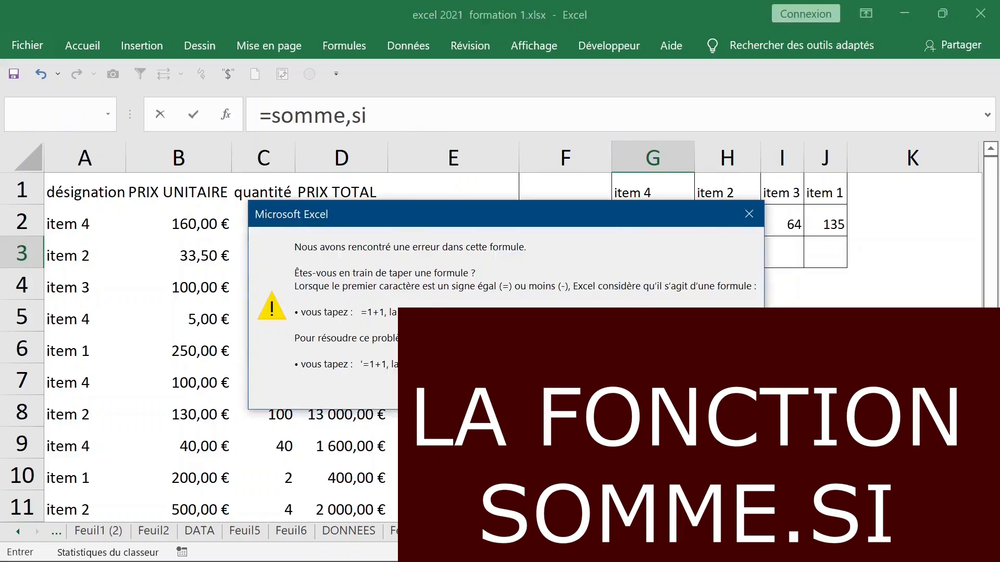
key(Return)
Replace the comma in the G3 function name with a period and open the argument list, giving =somme.si(
click(725, 255)
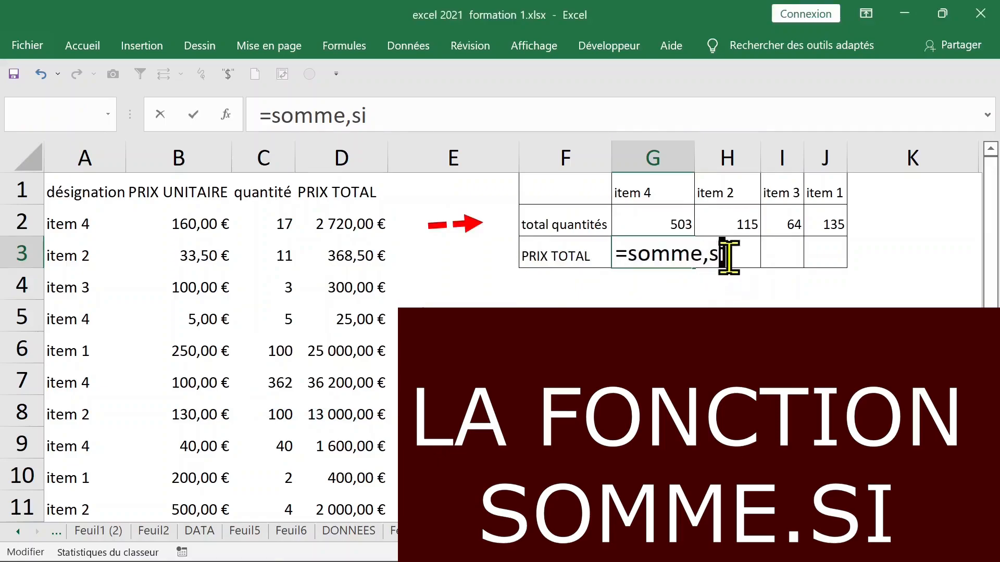
click(706, 256)
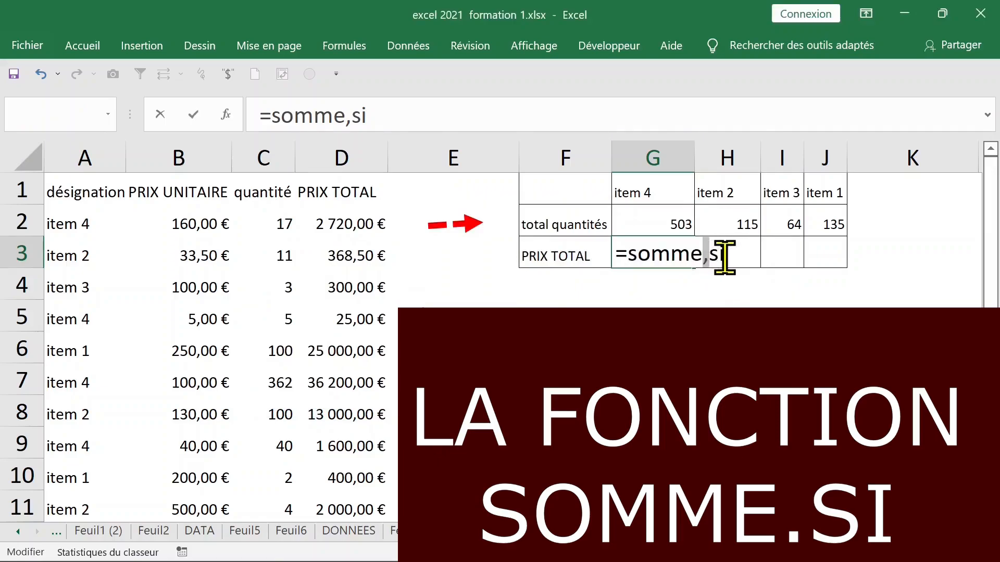
key(Delete)
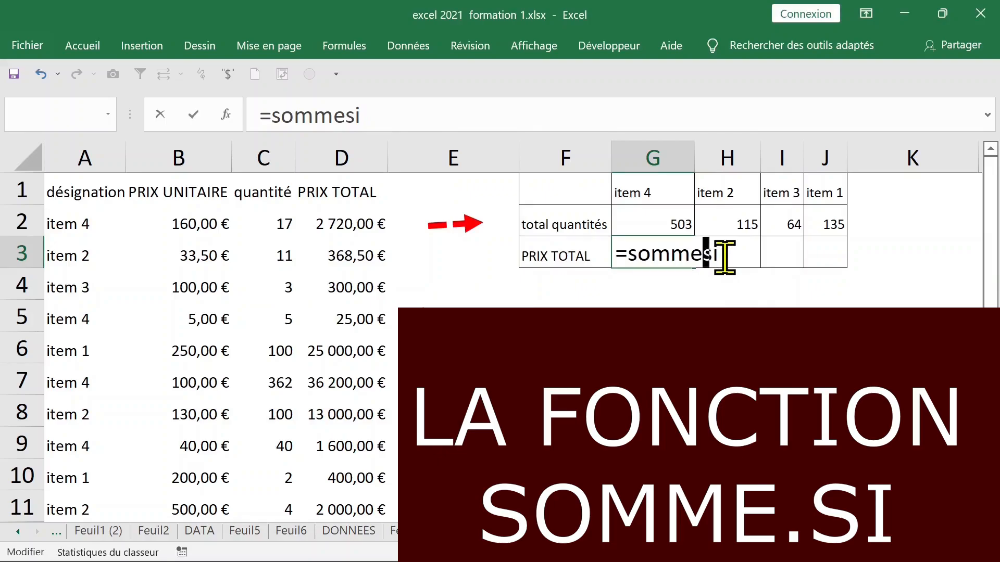
text(.)
click(730, 254)
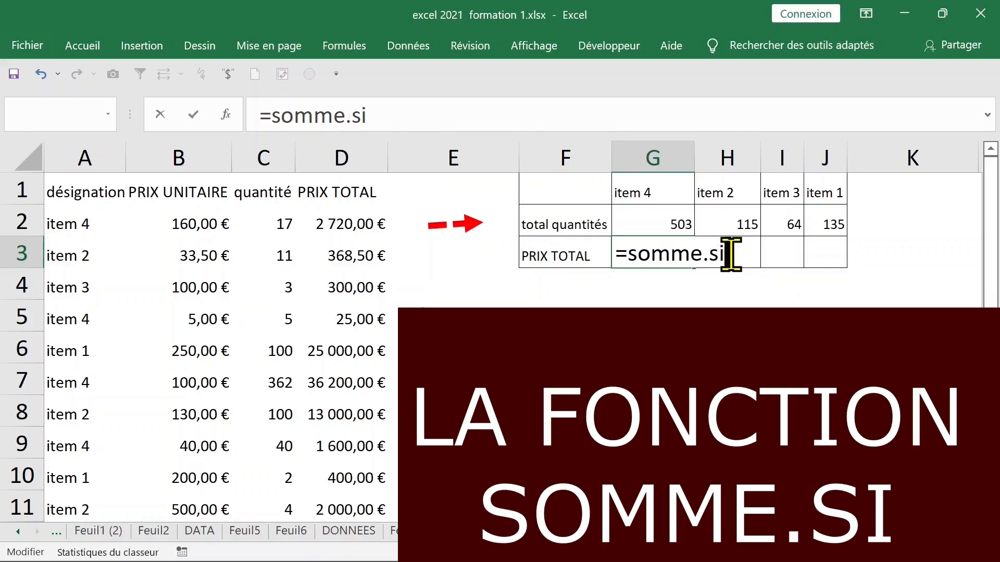
text(()
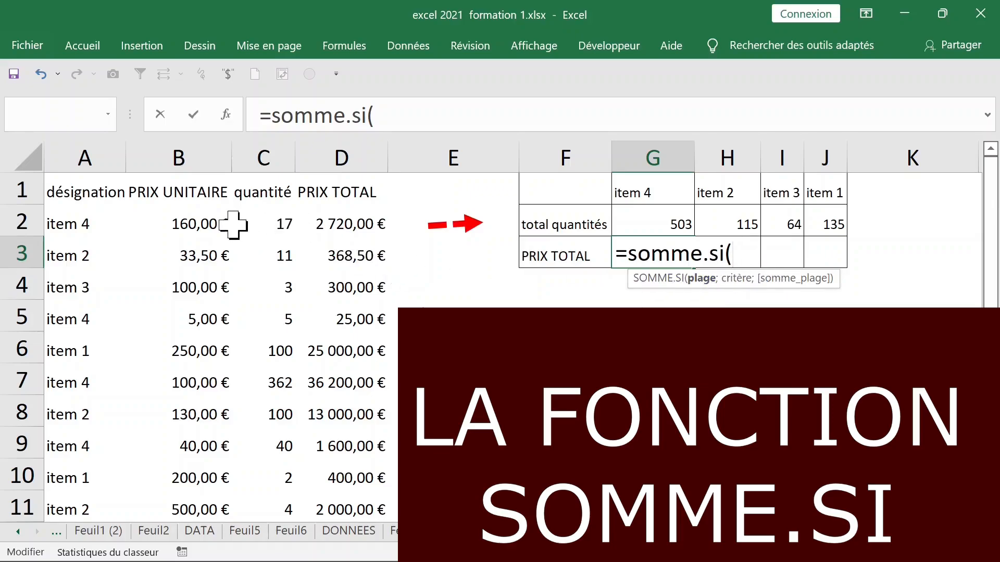
Set the plage argument of the G3 formula to the absolute range $A$2:$A$16
click(84, 222)
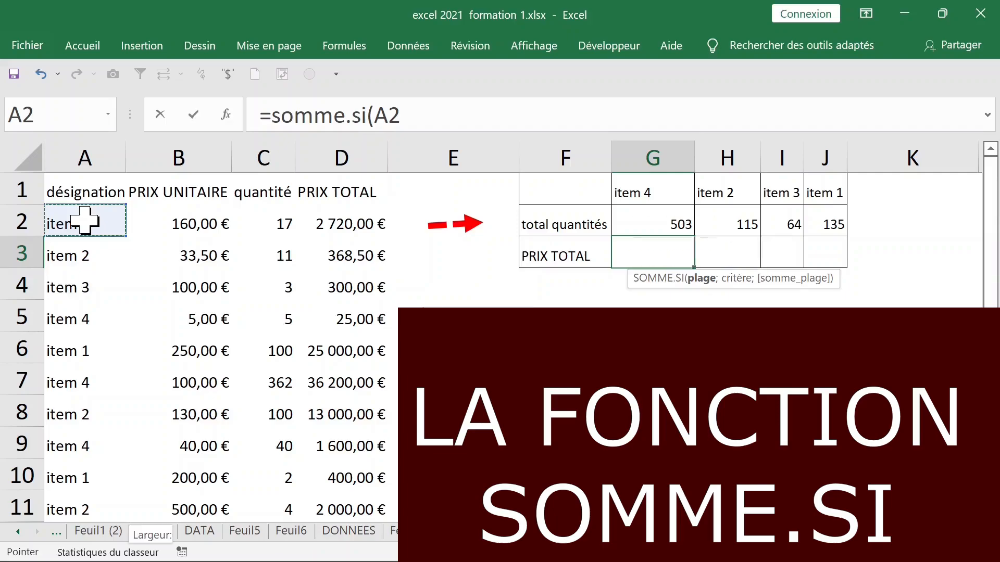
key(ctrl+shift+Down)
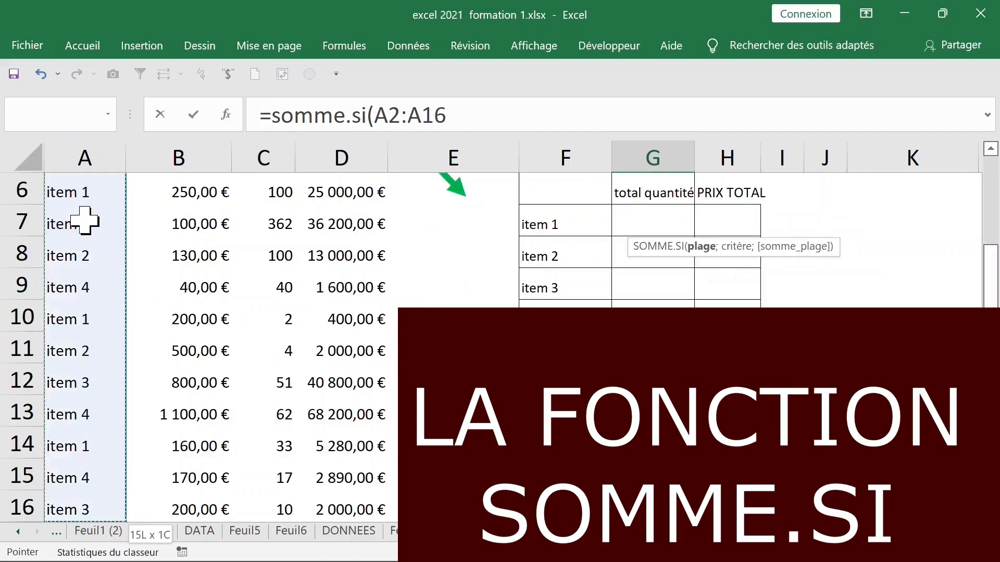
scroll(83, 223, up, 2)
key(F4)
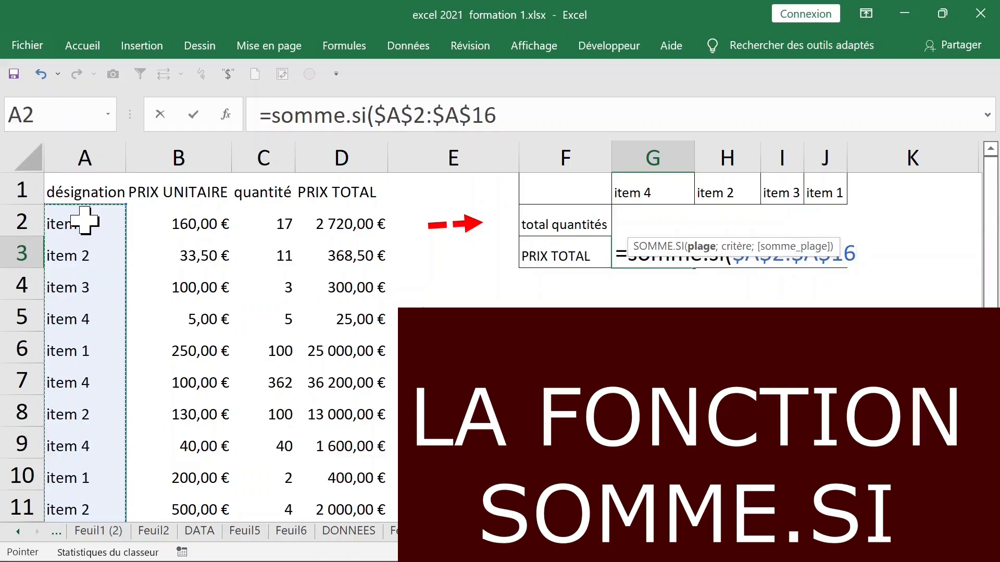
text(;)
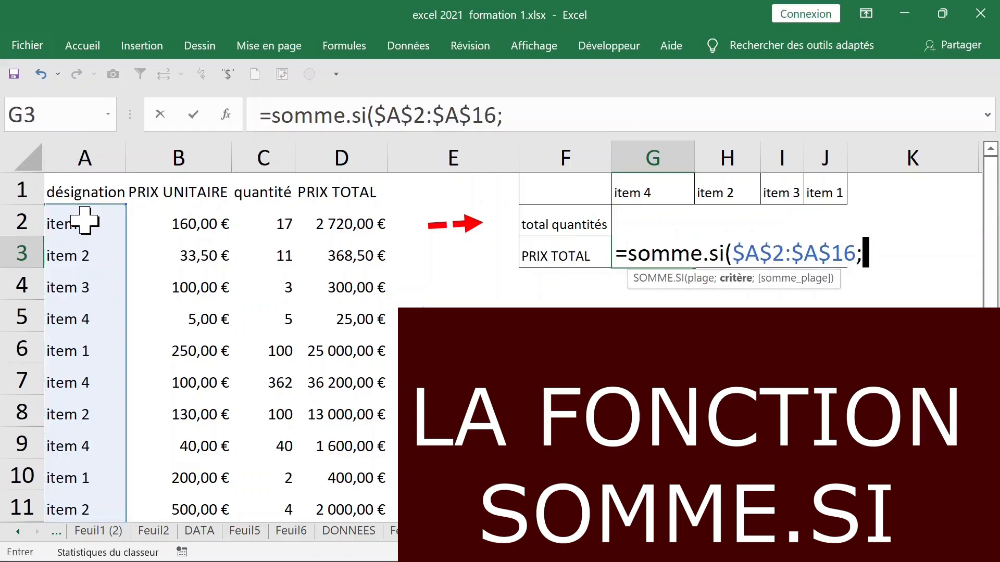
Use G1 as the criterion and D2:D16 as the sum range, and confirm the SOMME.SI formula in G3
click(648, 198)
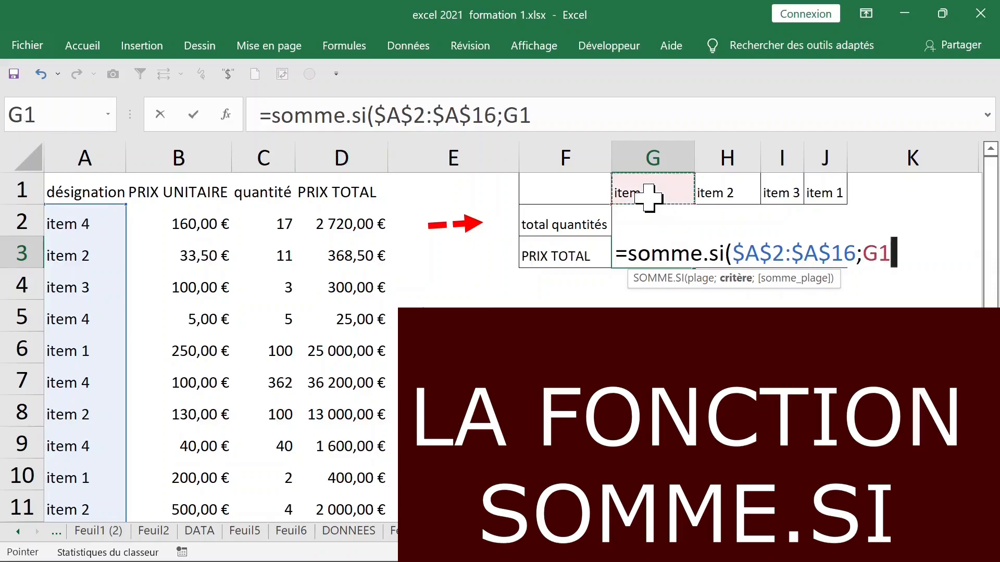
text(;)
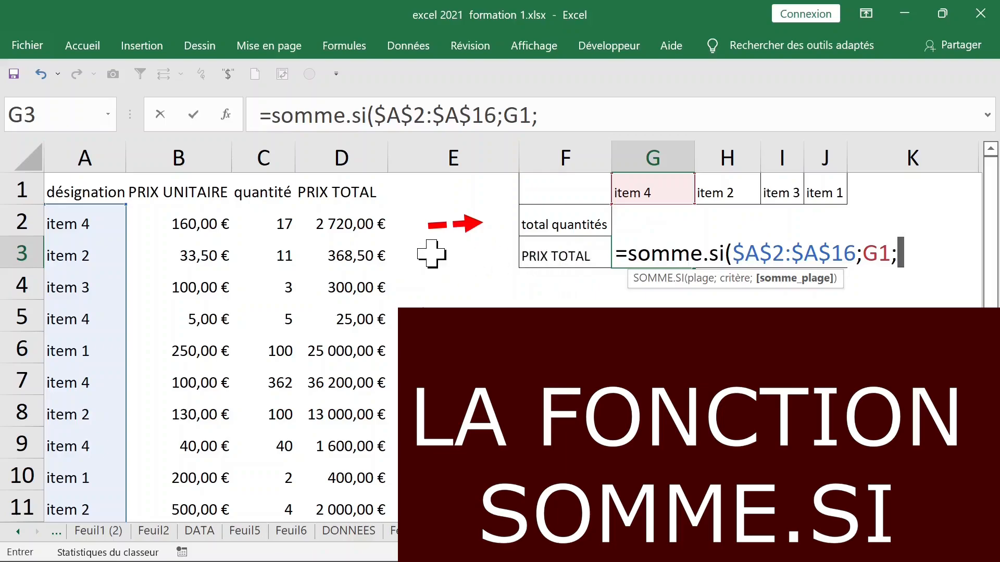
click(337, 223)
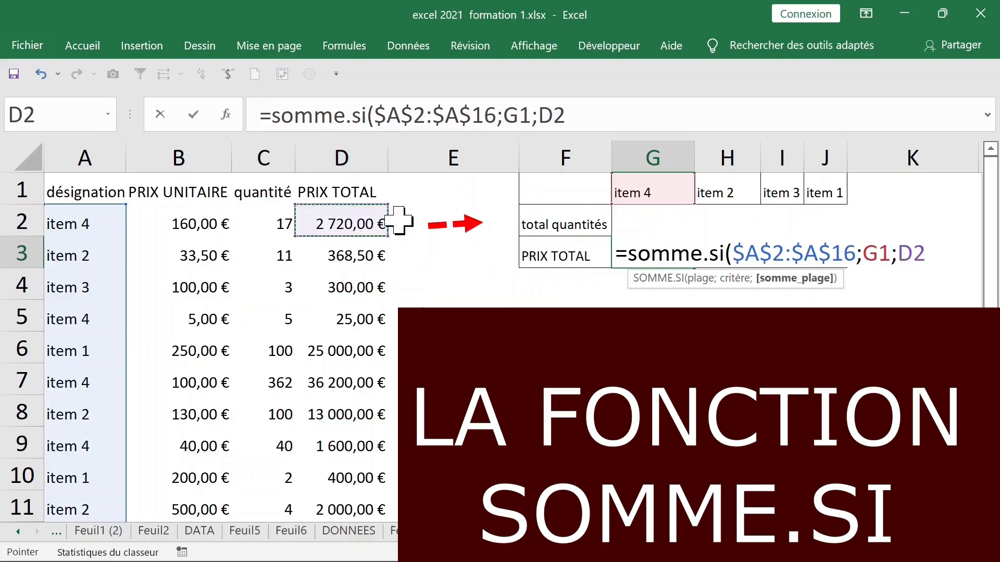
key(ctrl+shift+Down)
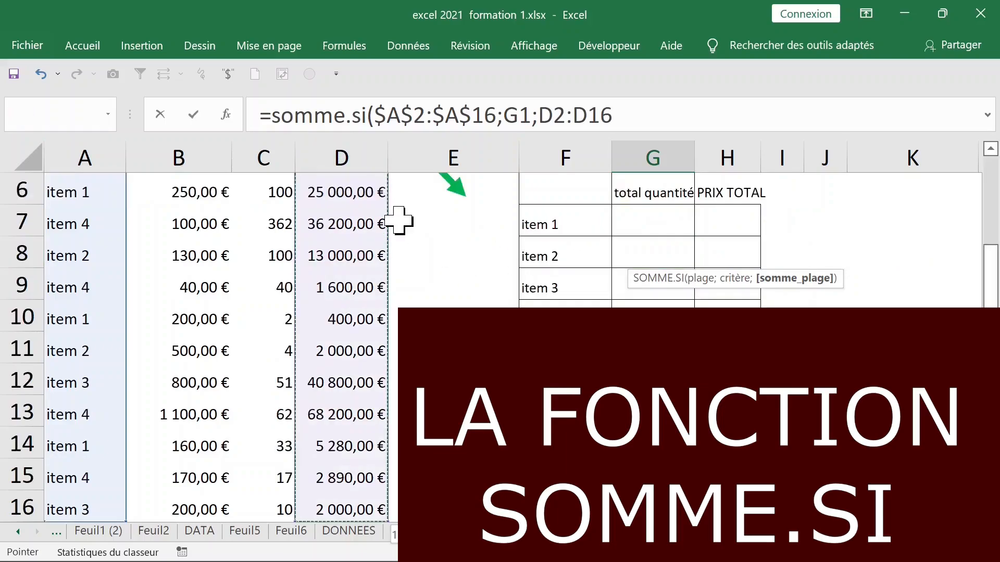
scroll(399, 220, up, 2)
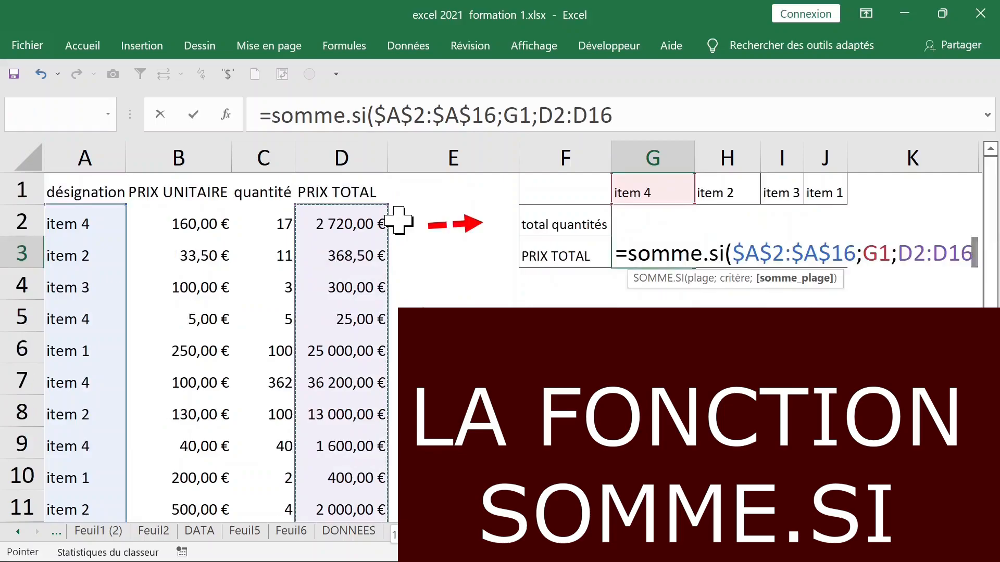
text())
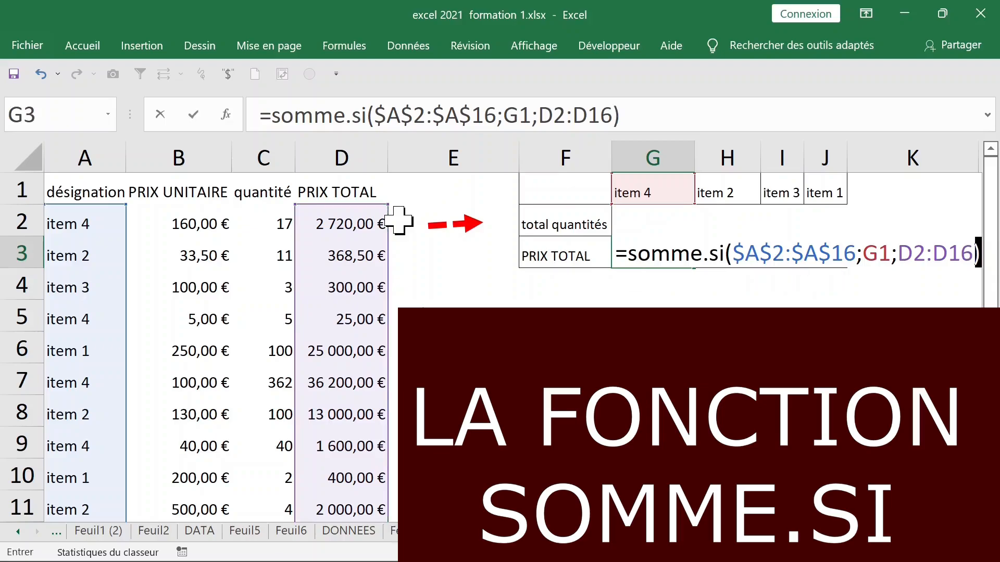
key(Return)
Review which cells the SOMME.SI formula in G3 refers to, leaving it unedited
click(659, 249)
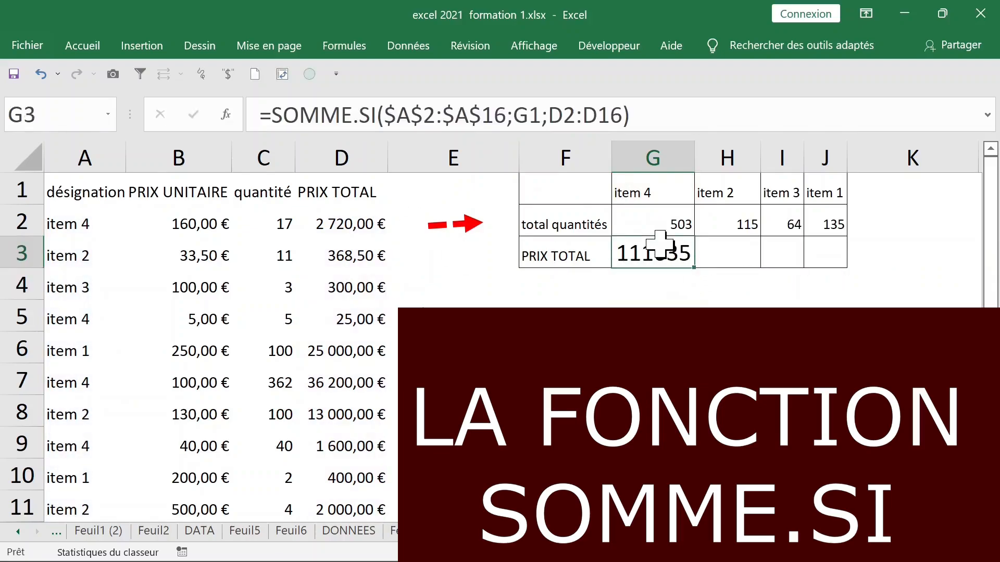
double_click(656, 248)
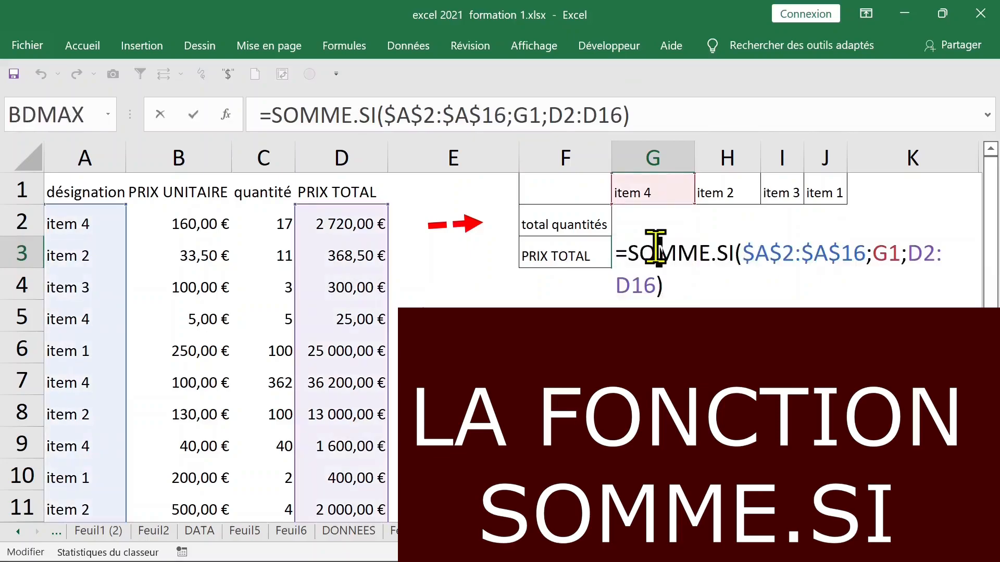
key(Escape)
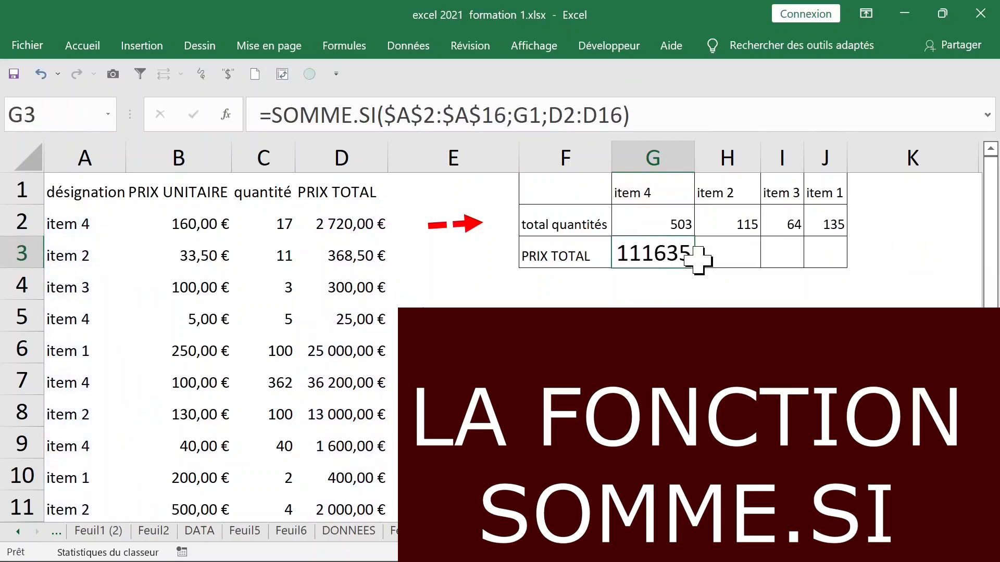
Fill the G3 formula into H3 and inspect the references in the copied formula
drag(709, 267, 739, 263)
click(732, 253)
double_click(732, 253)
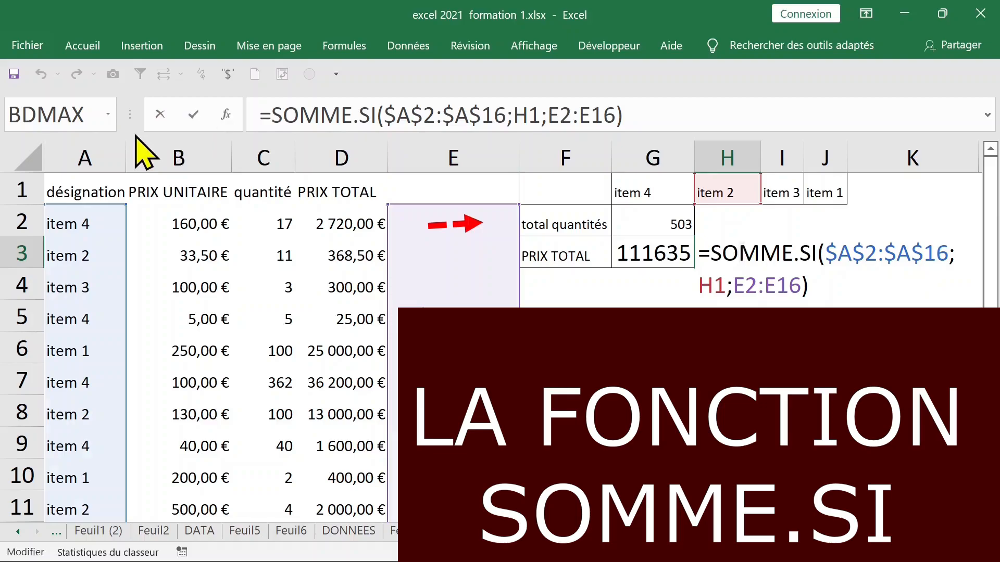
key(ctrl+Return)
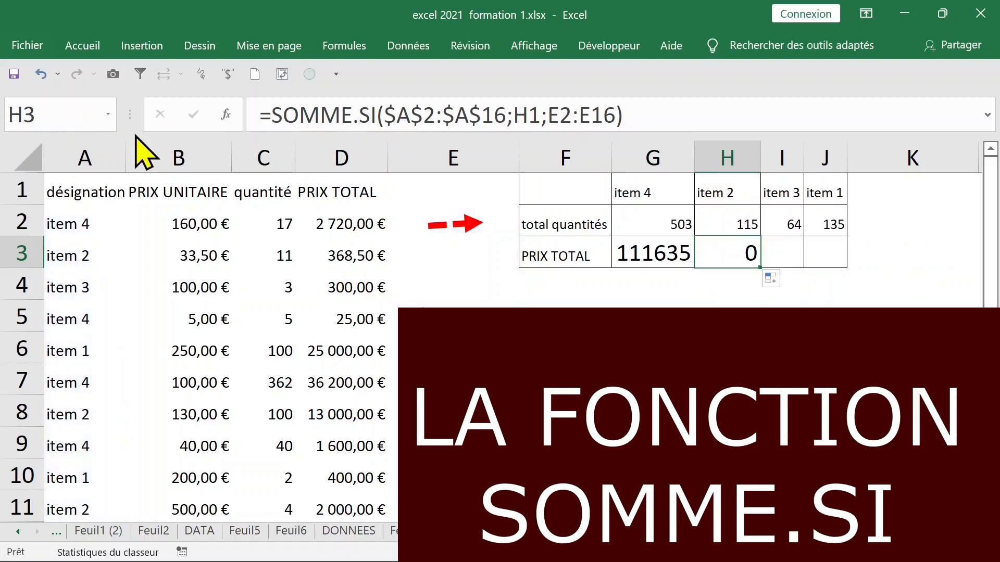
Make the sum range of the G3 formula absolute as $D$2:$D$16 and confirm the formula
click(637, 252)
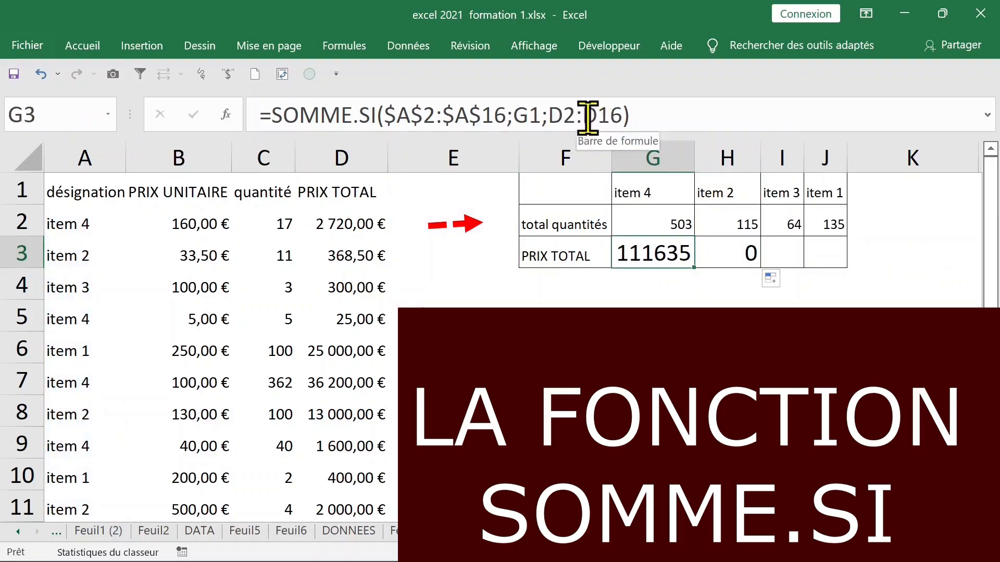
drag(552, 115, 616, 115)
click(565, 114)
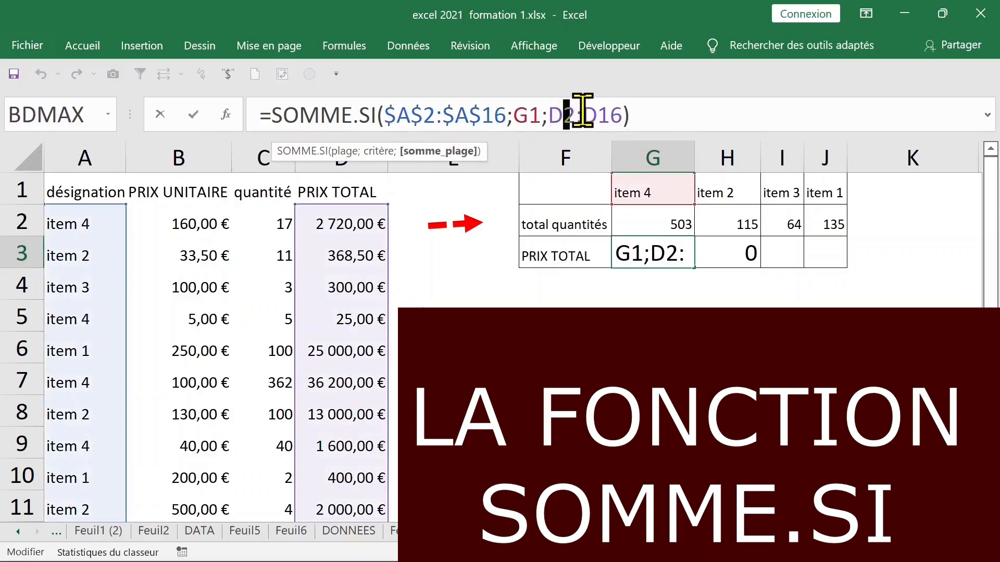
key(F4)
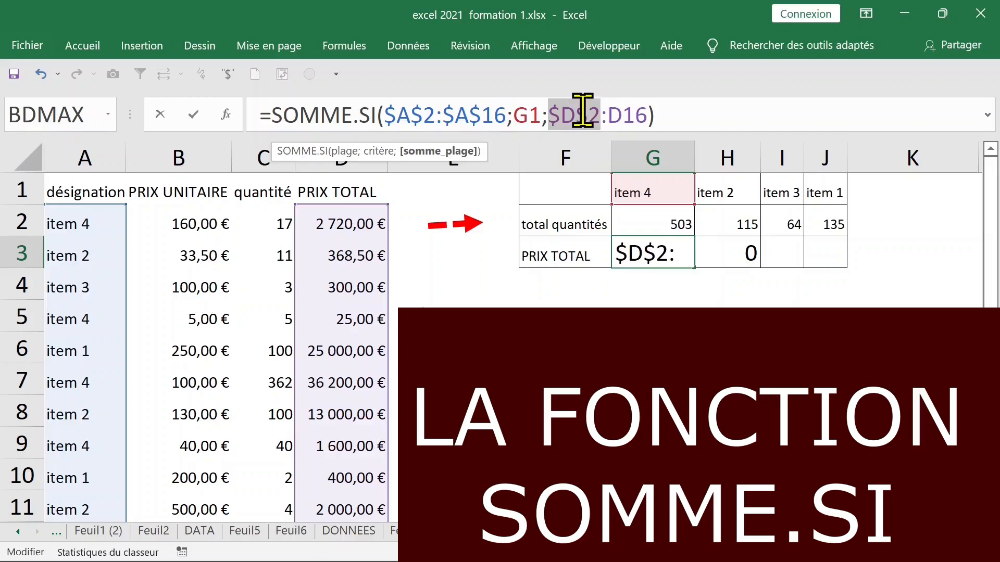
click(625, 110)
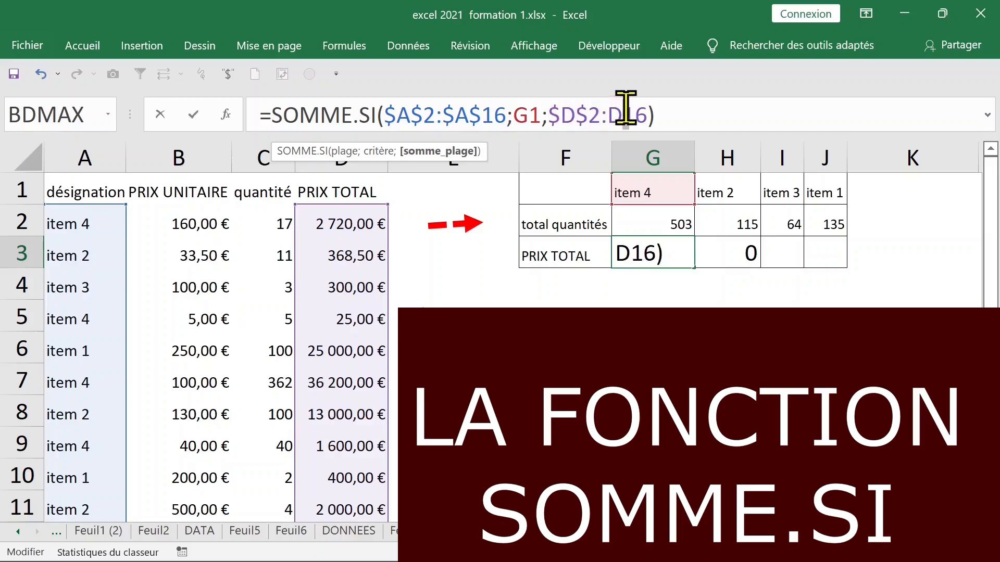
key(F4)
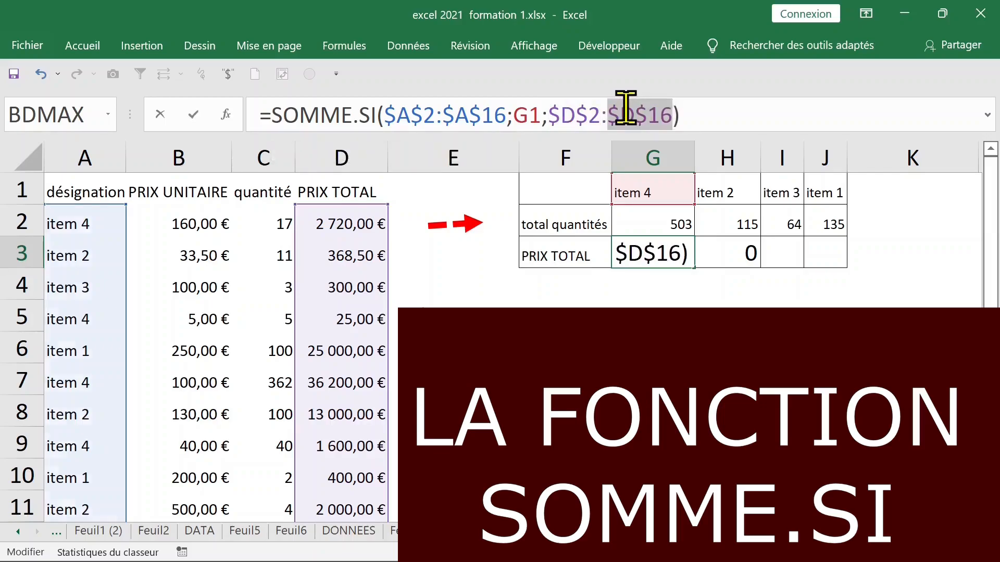
key(ctrl+Return)
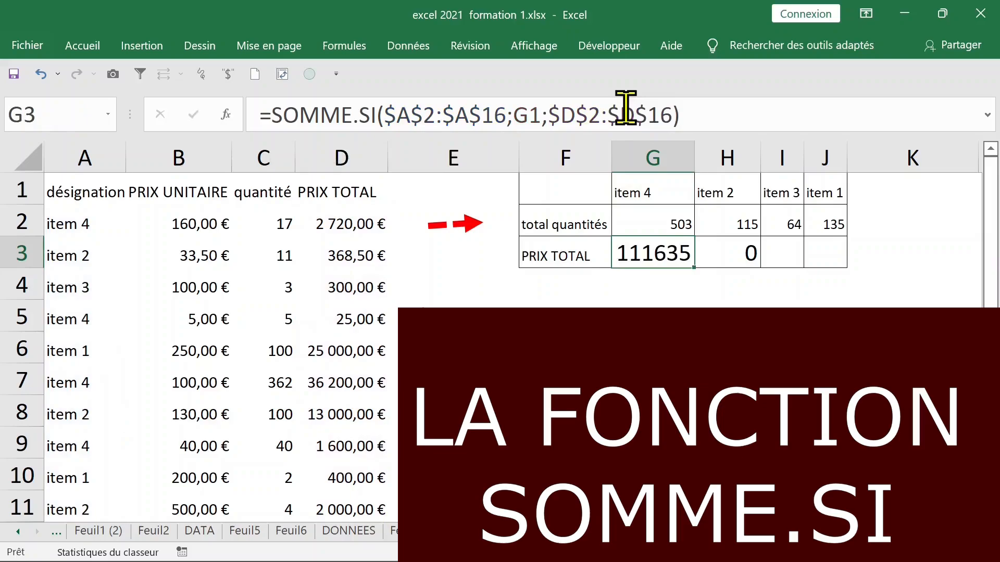
Check the ranges used by the G3 formula and fill it across to J3
double_click(674, 253)
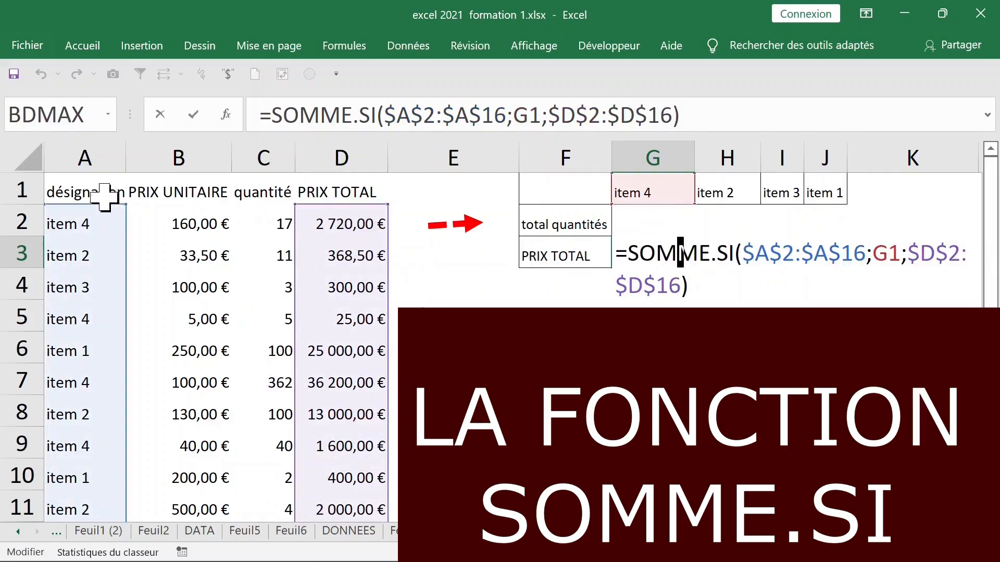
key(Escape)
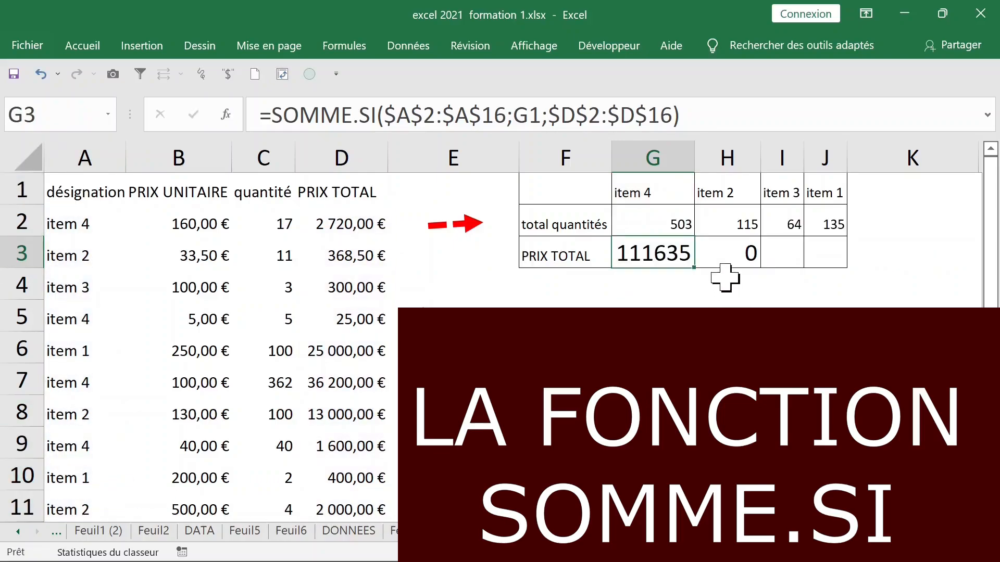
drag(694, 268, 830, 263)
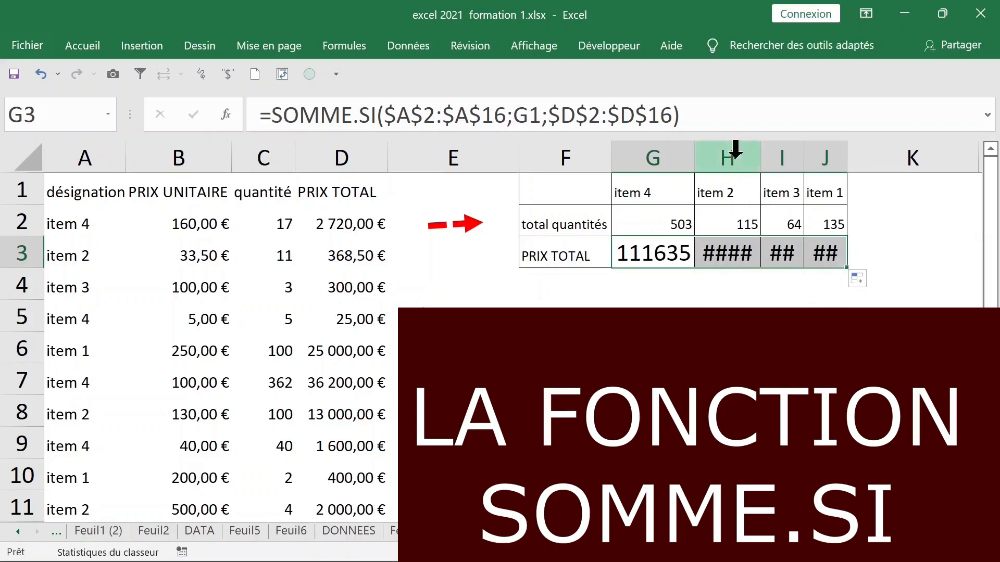
Widen columns H, I and J to fit the total prices in row 3
drag(735, 152, 826, 155)
click(742, 250)
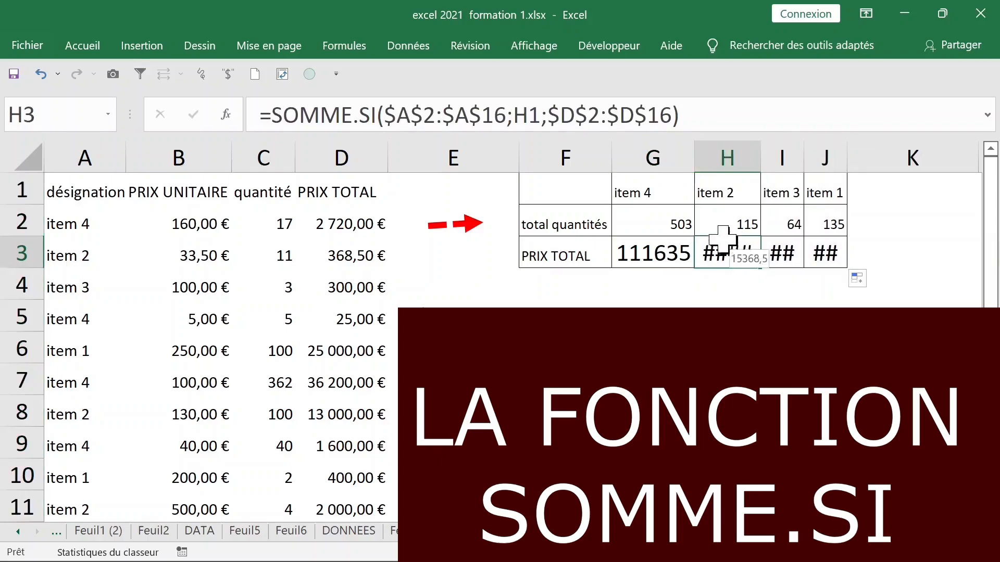
double_click(83, 48)
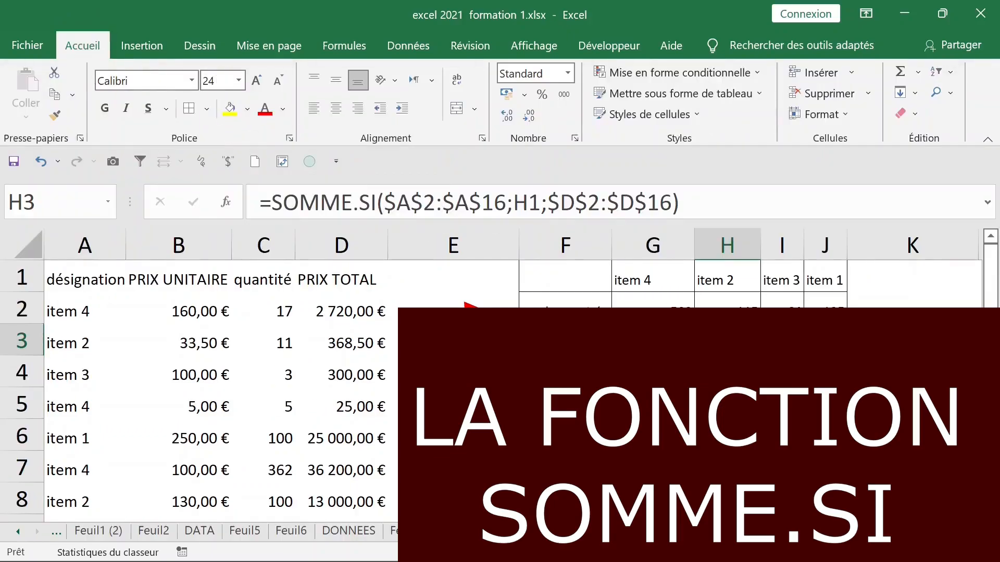
drag(727, 341, 825, 342)
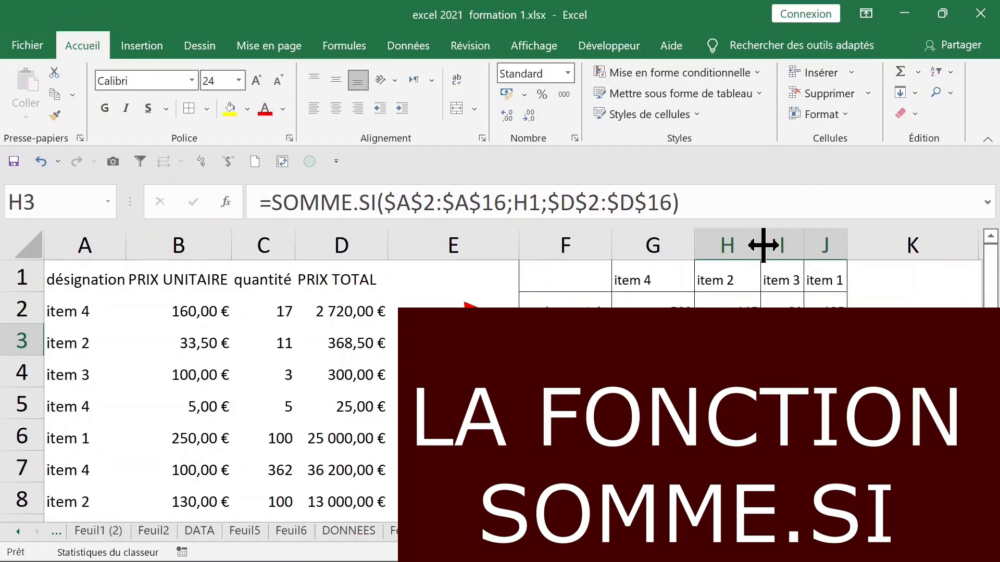
drag(763, 245, 779, 245)
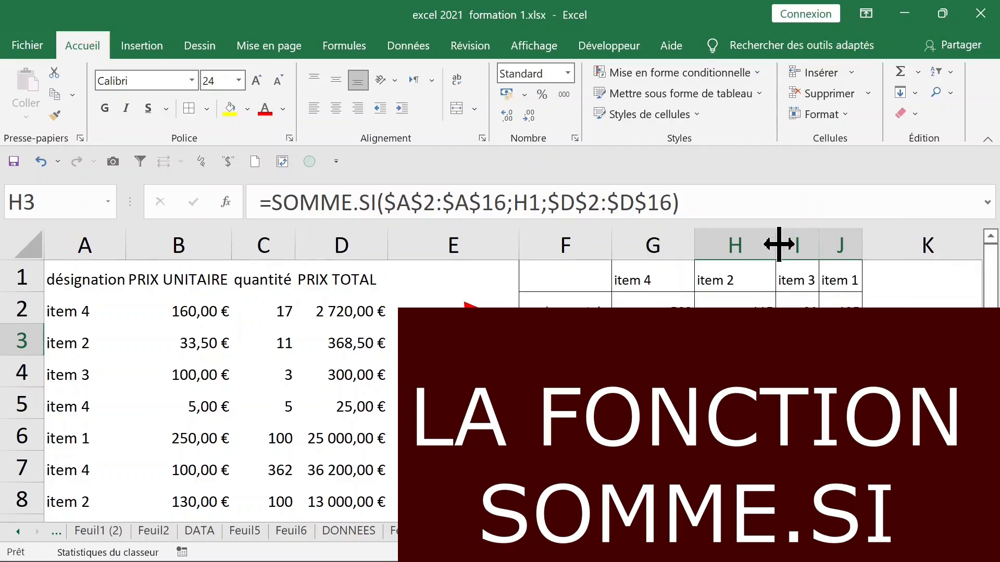
double_click(775, 245)
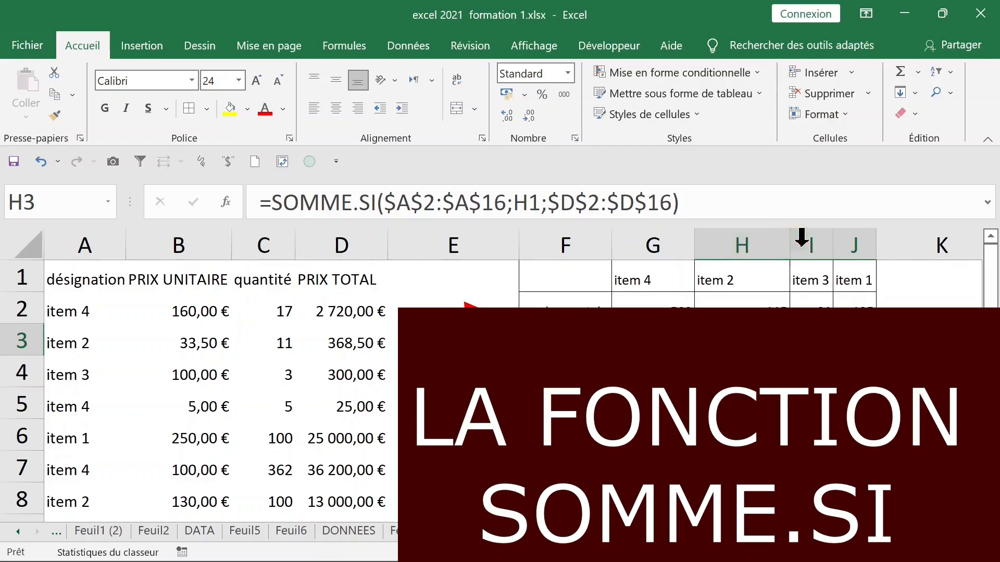
double_click(832, 246)
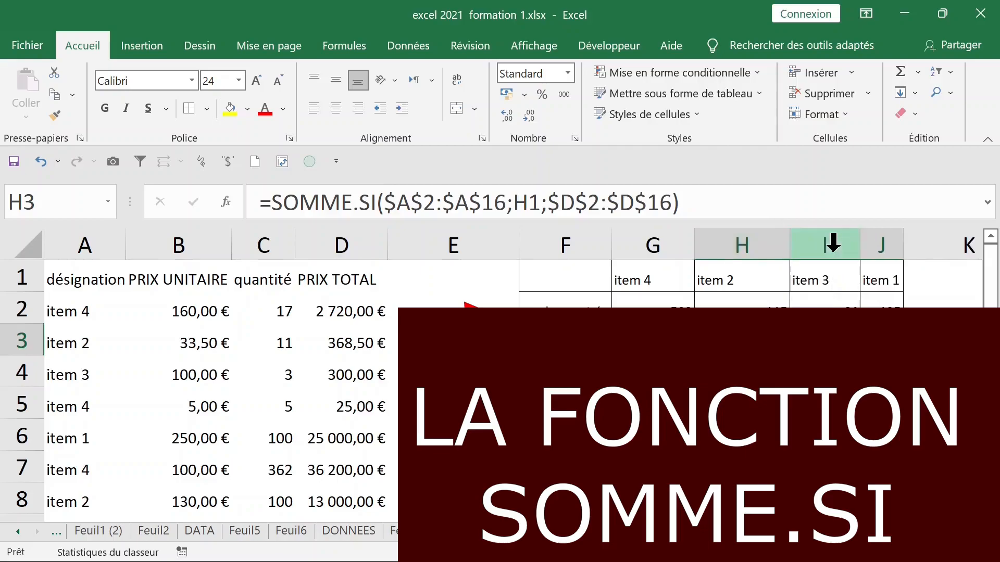
double_click(903, 246)
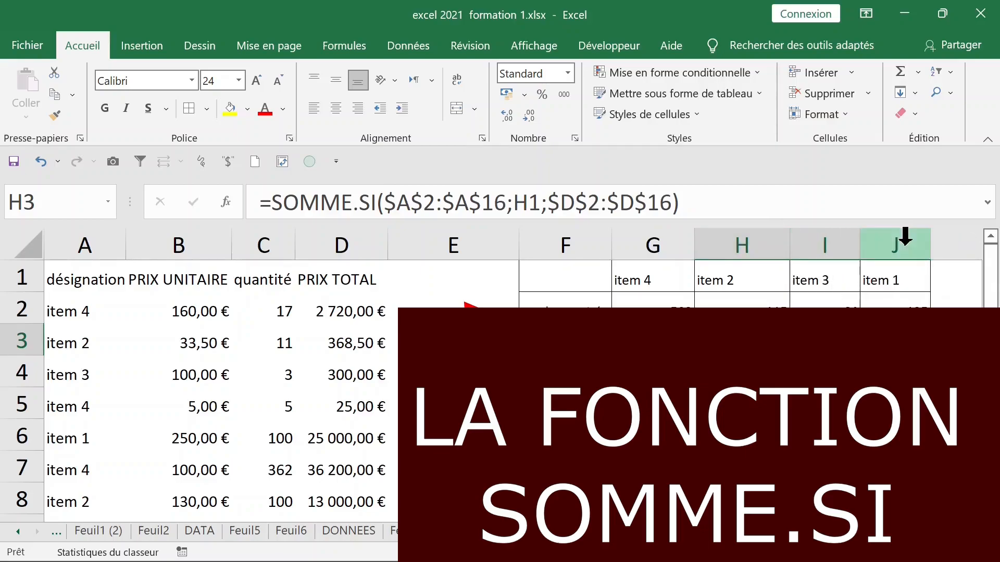
Apply the euro accounting format to the total prices in G3:J3 and reduce their font size to 12
drag(895, 341, 653, 341)
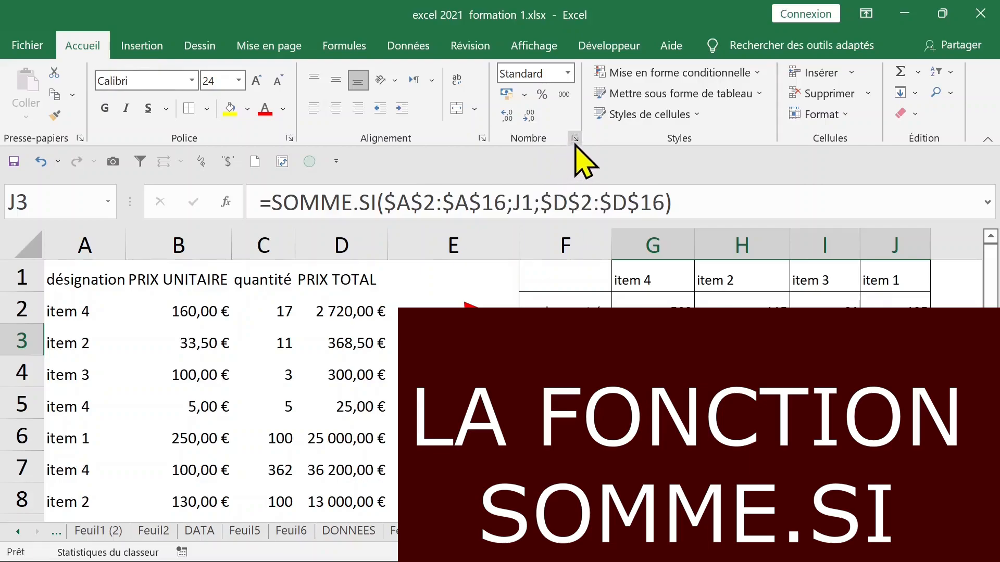
click(505, 94)
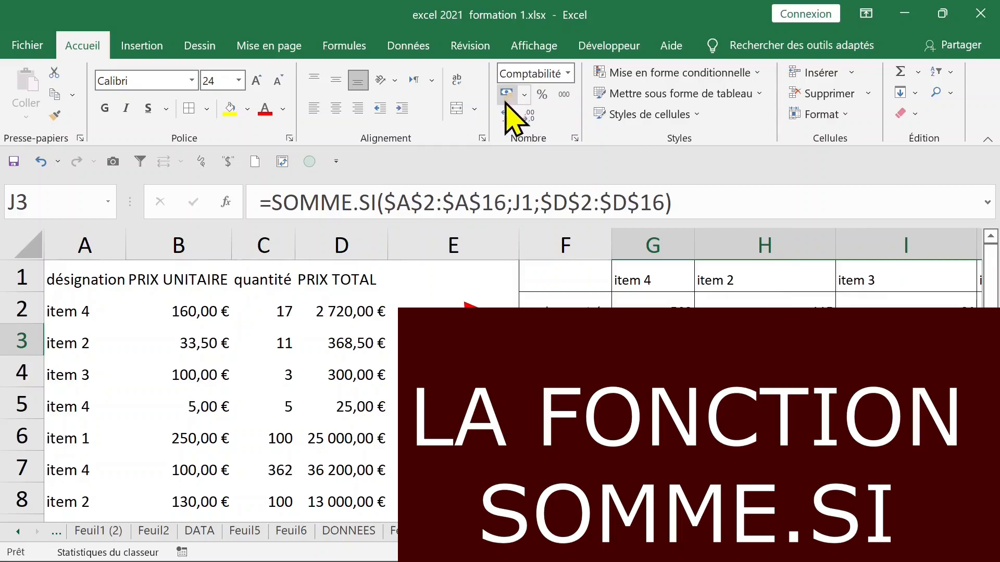
click(279, 81)
click(278, 80)
click(278, 80)
click(279, 81)
click(279, 80)
click(278, 80)
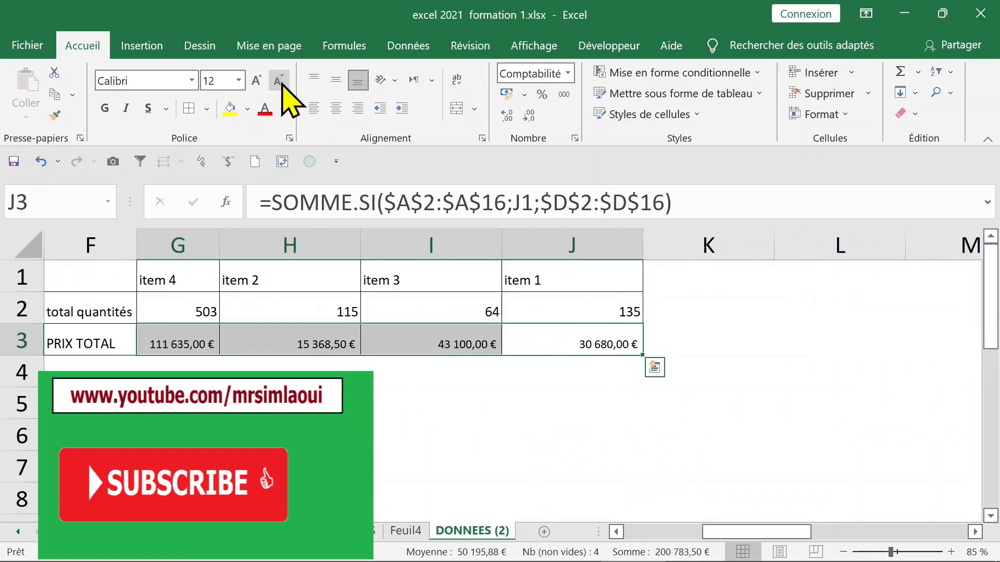
Make the total prices in G3:J3 bold and increase their font size to 16
click(109, 109)
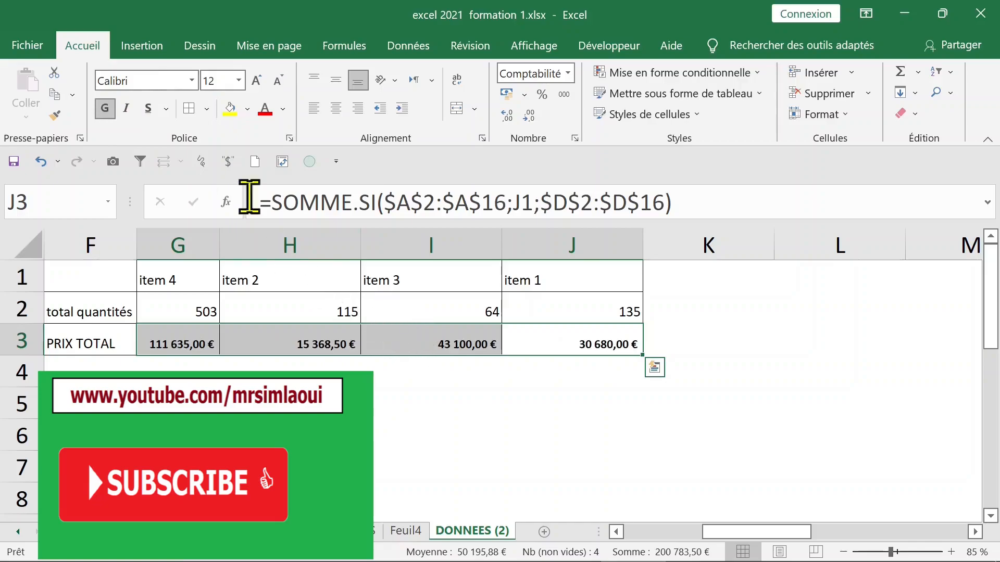
click(257, 82)
click(257, 81)
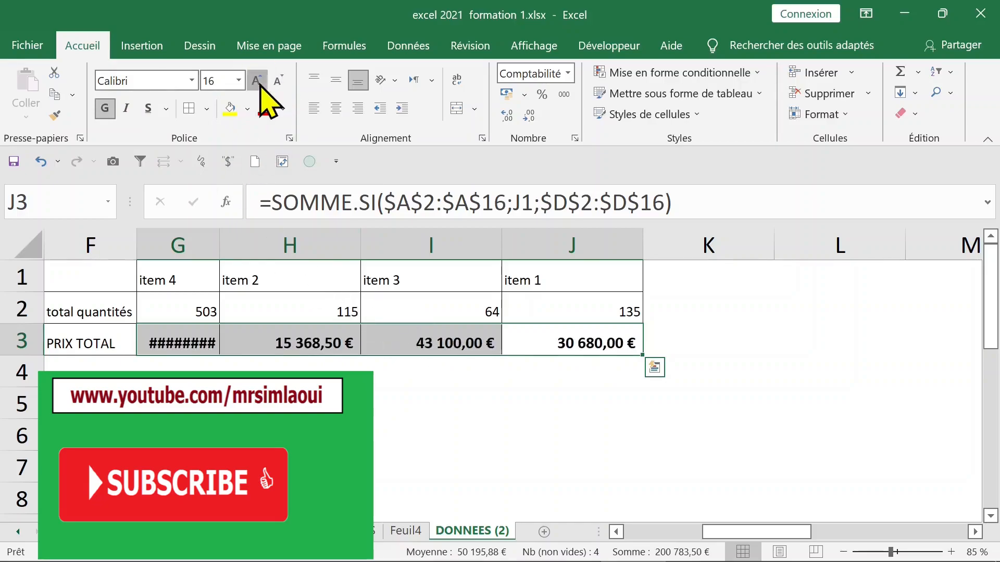